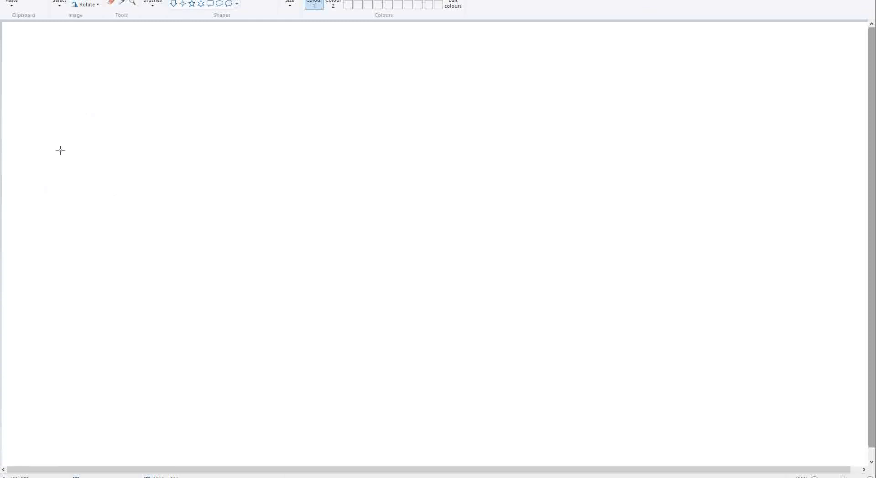
- Draw a red line falling to a low point, then a green line rising from it
{"action": "left_click_drag", "start_coordinate": [60, 147], "coordinate": [110, 301]}
{"action": "left_click", "coordinate": [289, 131]}
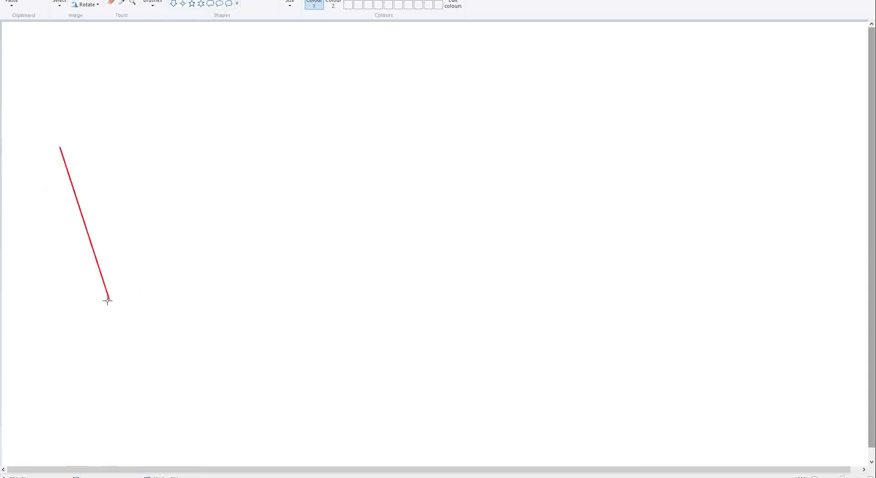
{"action": "left_click_drag", "start_coordinate": [108, 300], "coordinate": [200, 72]}
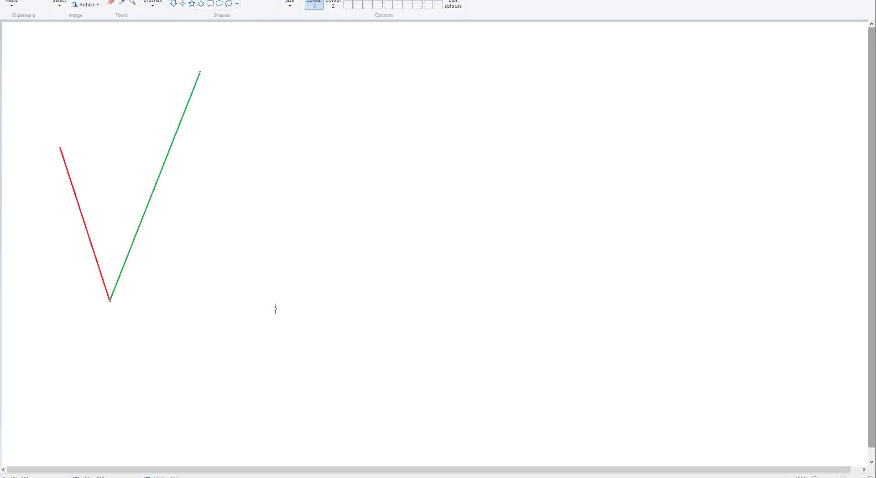
- Draw a green line up to a central peak and a long red line falling from it
{"action": "mouse_move", "coordinate": [352, 291]}
{"action": "left_mouse_down"}
{"action": "mouse_move", "coordinate": [397, 201]}
{"action": "mouse_move", "coordinate": [425, 96]}
{"action": "mouse_move", "coordinate": [448, 51]}
{"action": "left_mouse_up"}
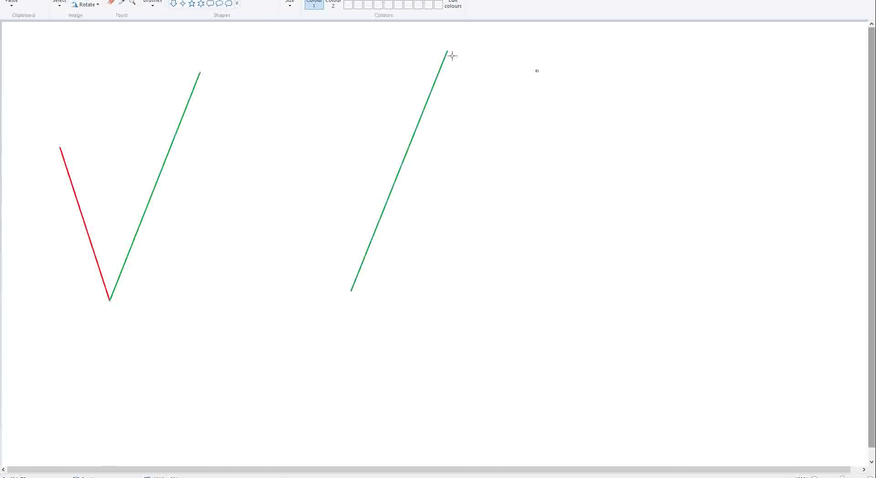
{"action": "mouse_move", "coordinate": [448, 50]}
{"action": "left_mouse_down"}
{"action": "mouse_move", "coordinate": [507, 329]}
{"action": "mouse_move", "coordinate": [542, 407]}
{"action": "left_mouse_up"}
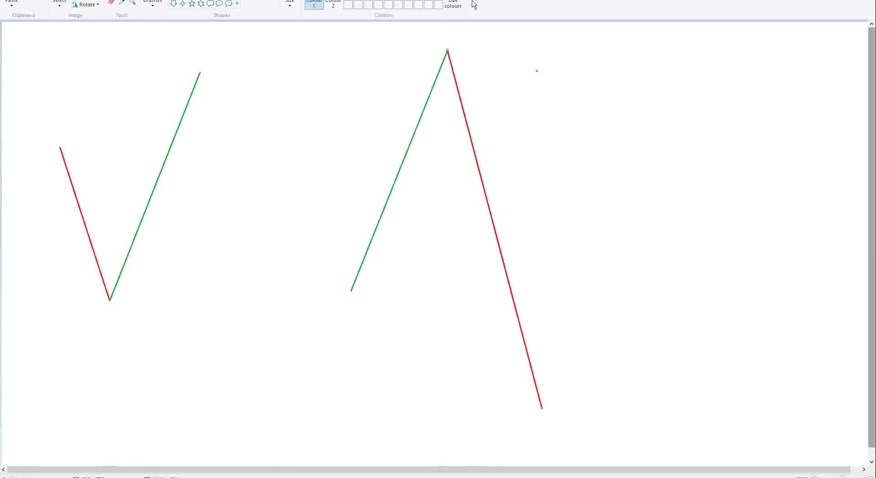
{"action": "left_click", "coordinate": [630, 245]}
- Start a new canvas without saving and draw the first green leg rising right
{"action": "left_click", "coordinate": [28, 194]}
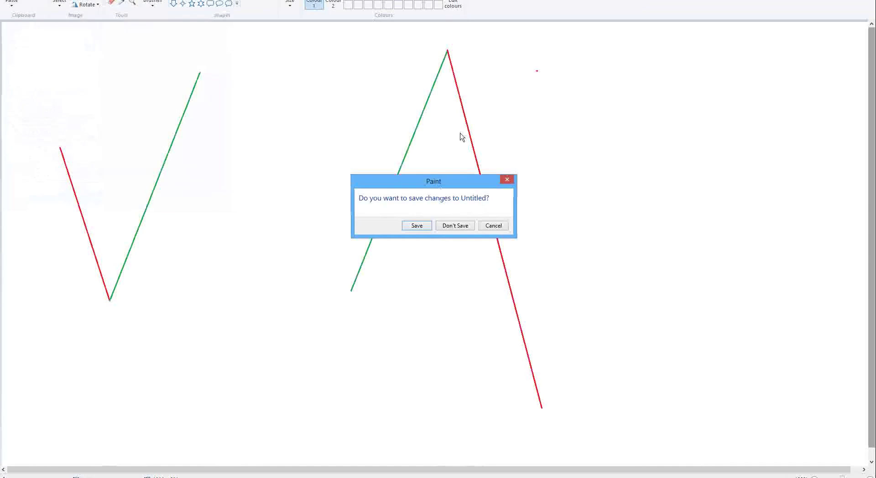
{"action": "left_click", "coordinate": [456, 225]}
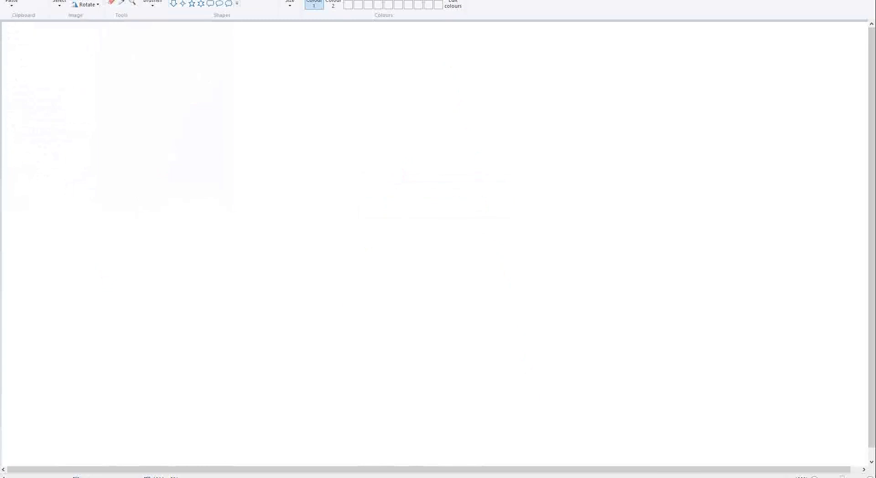
{"action": "left_click", "coordinate": [292, 6]}
{"action": "left_click", "coordinate": [297, 38]}
{"action": "mouse_move", "coordinate": [61, 340]}
{"action": "left_mouse_down"}
{"action": "mouse_move", "coordinate": [118, 283]}
{"action": "mouse_move", "coordinate": [158, 173]}
{"action": "left_mouse_up"}
{"action": "left_click", "coordinate": [305, 72]}
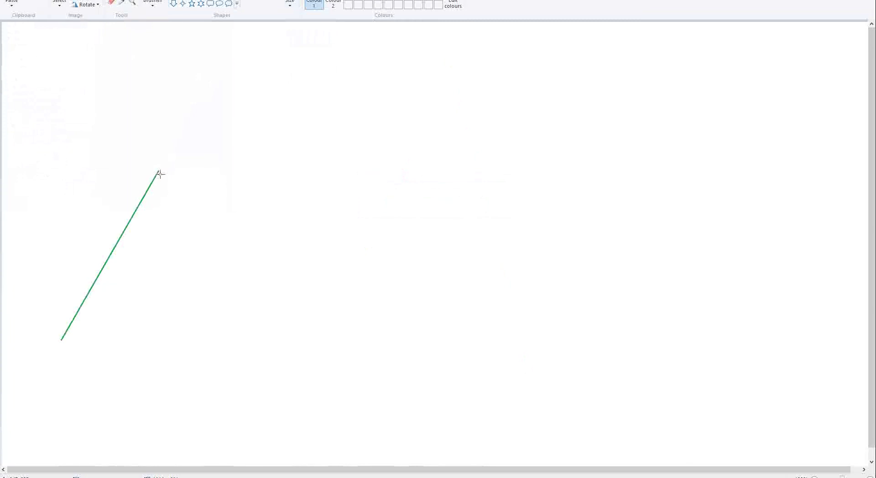
- Redo the falling leg in red, then draw a green leg rising above the first peak
{"action": "left_click_drag", "start_coordinate": [158, 172], "coordinate": [200, 278]}
{"action": "left_click", "coordinate": [256, 220]}
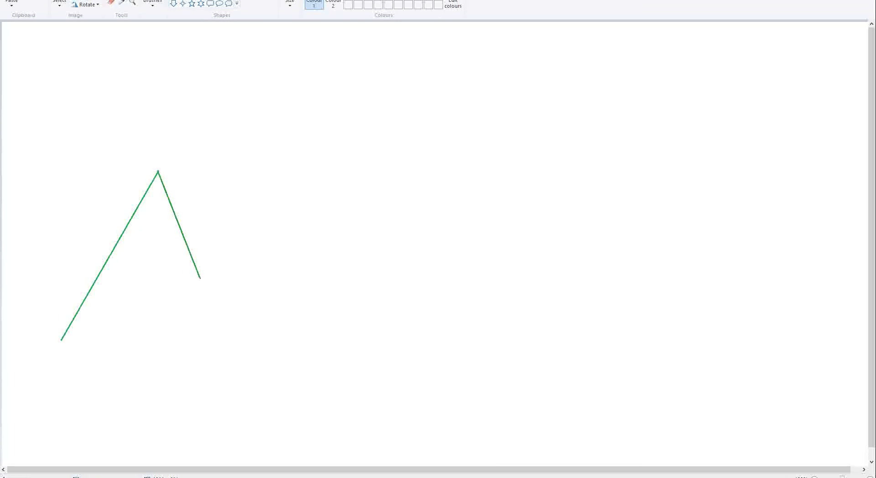
{"action": "key", "text": "ctrl+z"}
{"action": "left_click_drag", "start_coordinate": [160, 170], "coordinate": [209, 302]}
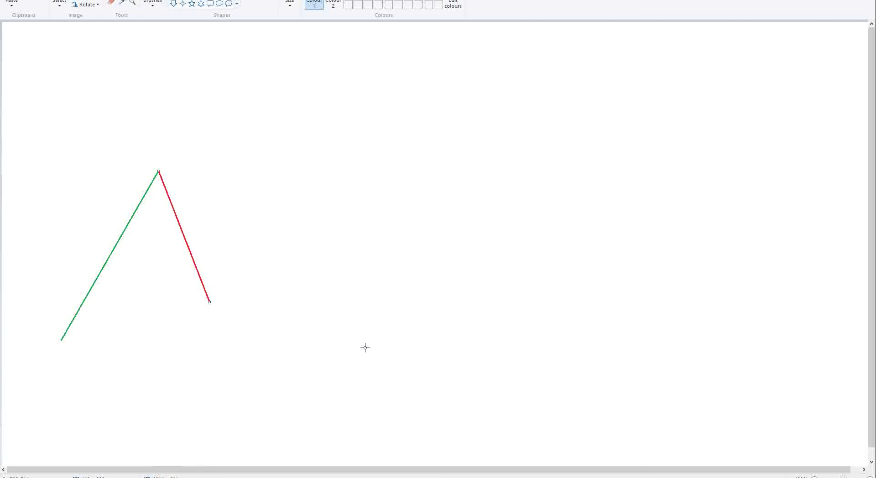
{"action": "left_click", "coordinate": [303, 101]}
{"action": "left_click_drag", "start_coordinate": [210, 302], "coordinate": [331, 94]}
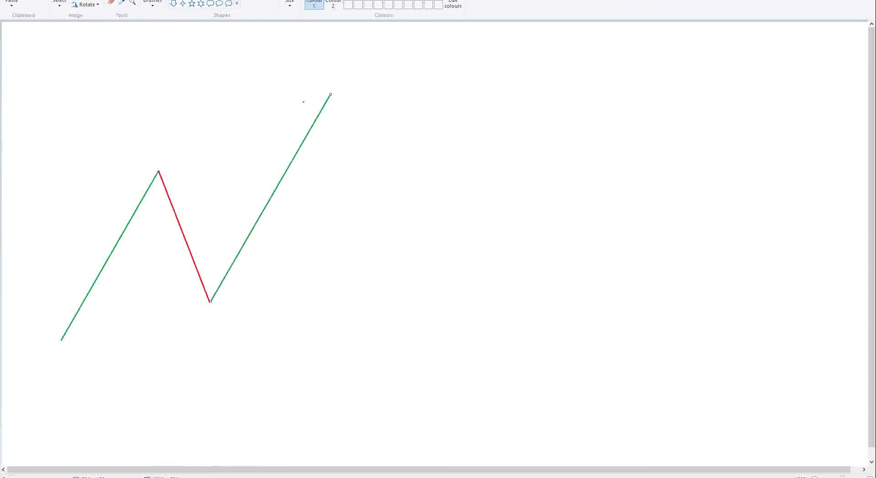
{"action": "left_click", "coordinate": [449, 40]}
- Place green bold labels A, B, C and D at the start, peak, trough and top end
{"action": "left_click", "coordinate": [51, 349]}
{"action": "type", "text": "A"}
{"action": "left_click", "coordinate": [151, 151]}
{"action": "left_click", "coordinate": [148, 144]}
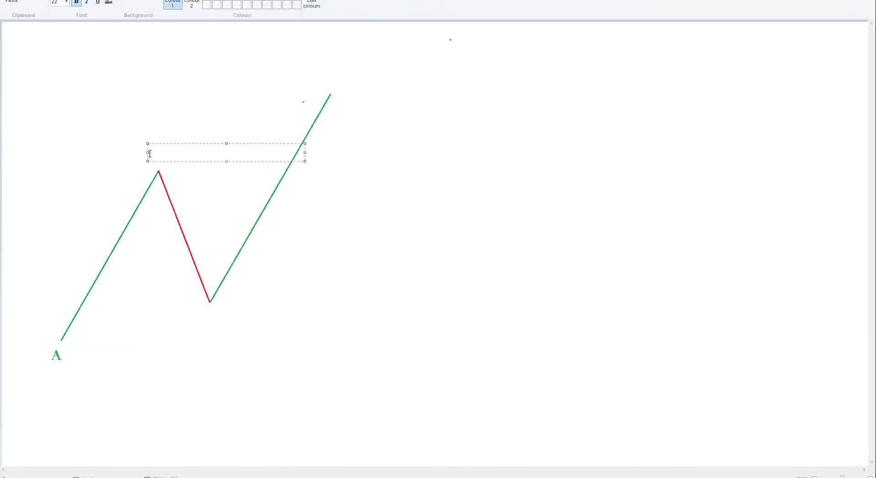
{"action": "type", "text": "B"}
{"action": "left_click", "coordinate": [207, 318]}
{"action": "left_click", "coordinate": [205, 308]}
{"action": "type", "text": "C"}
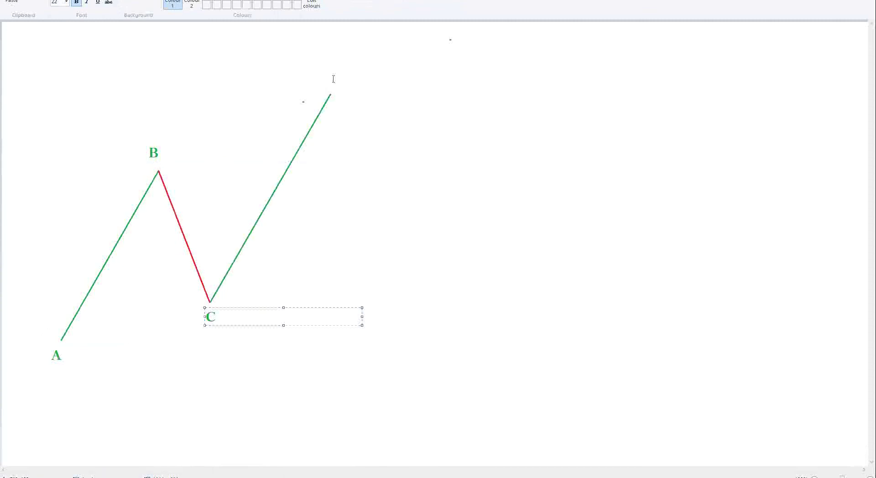
{"action": "left_click", "coordinate": [325, 78]}
{"action": "left_click", "coordinate": [324, 70]}
{"action": "type", "text": "D"}
{"action": "left_click", "coordinate": [374, 158]}
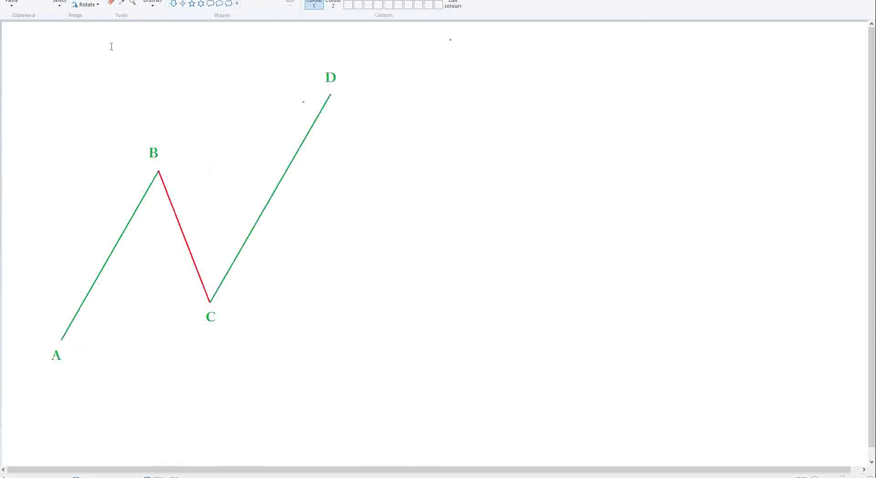
- Replace the labelled picture with a blank canvas without saving it
{"action": "left_click", "coordinate": [12, 1]}
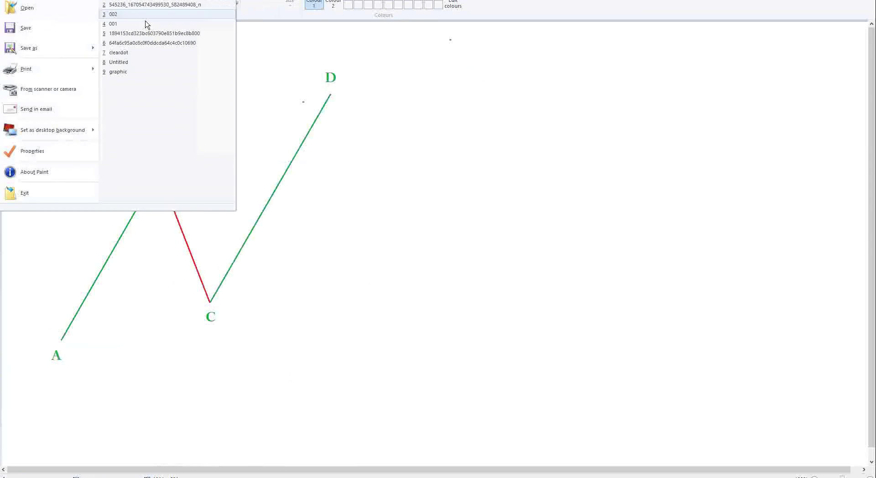
{"action": "left_click", "coordinate": [46, 13]}
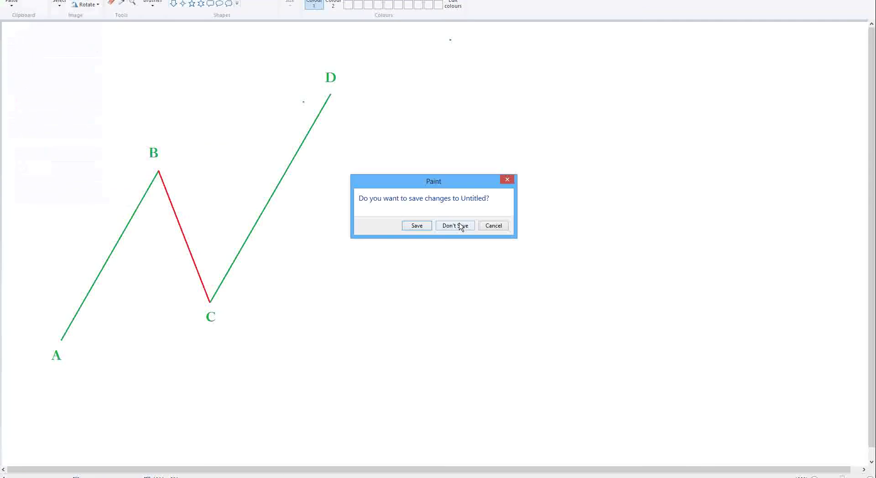
{"action": "left_click", "coordinate": [457, 224]}
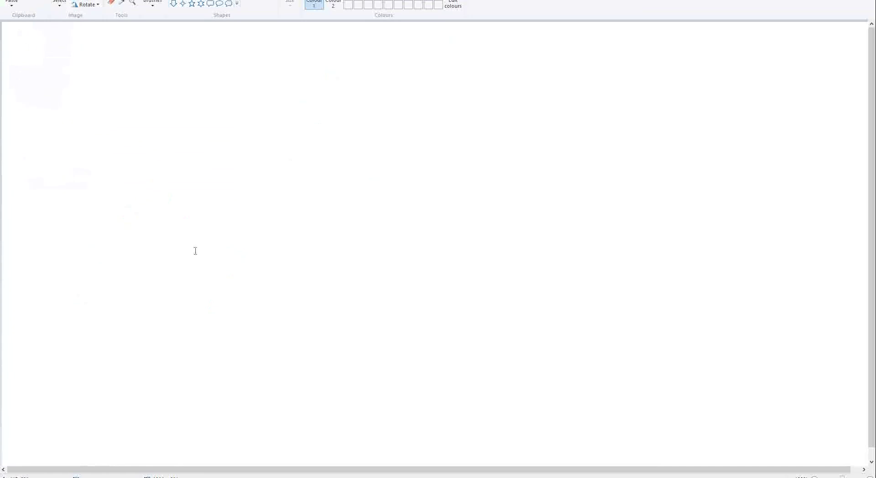
{"action": "left_click_drag", "start_coordinate": [104, 67], "coordinate": [262, 243]}
{"action": "left_click", "coordinate": [294, 82]}
- Draw a red leg falling, a green leg rising, then a red leg falling lower
{"action": "left_click_drag", "start_coordinate": [93, 93], "coordinate": [198, 320]}
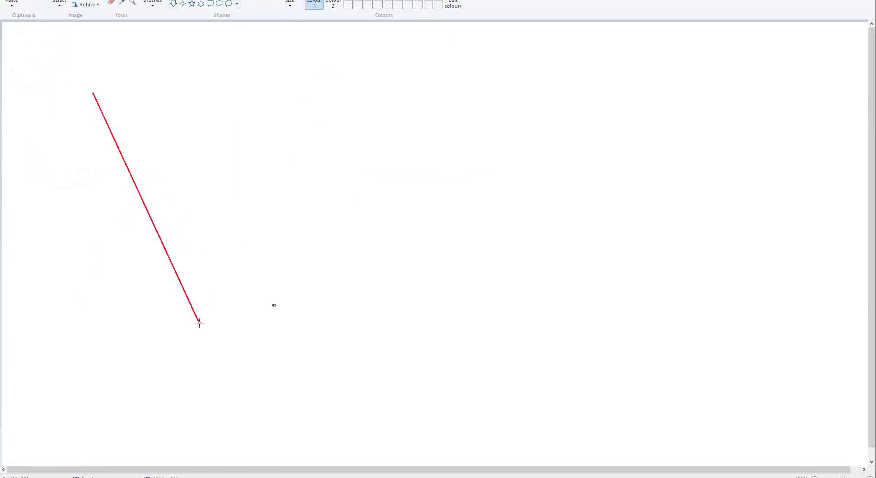
{"action": "mouse_move", "coordinate": [200, 323]}
{"action": "left_mouse_down"}
{"action": "mouse_move", "coordinate": [289, 146]}
{"action": "mouse_move", "coordinate": [275, 130]}
{"action": "mouse_move", "coordinate": [281, 164]}
{"action": "mouse_move", "coordinate": [296, 170]}
{"action": "left_mouse_up"}
{"action": "left_click", "coordinate": [348, 218]}
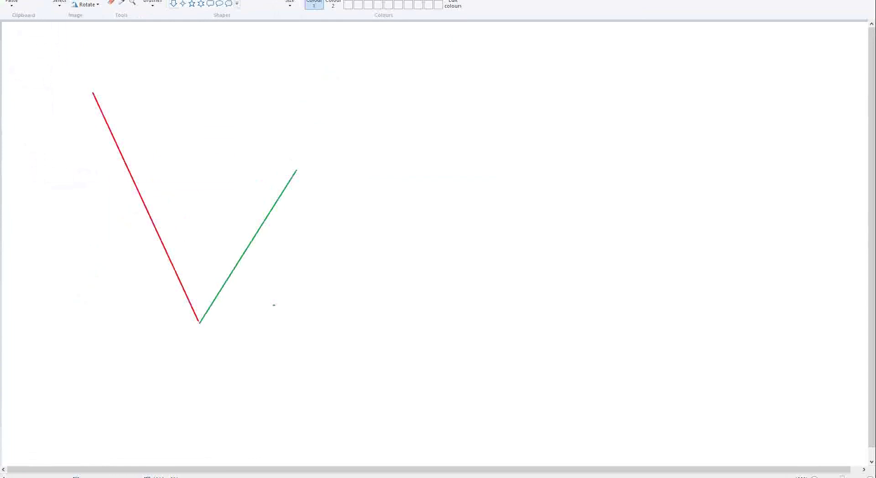
{"action": "left_click", "coordinate": [379, 1]}
{"action": "mouse_move", "coordinate": [296, 171]}
{"action": "left_mouse_down"}
{"action": "mouse_move", "coordinate": [328, 268]}
{"action": "mouse_move", "coordinate": [398, 406]}
{"action": "left_mouse_up"}
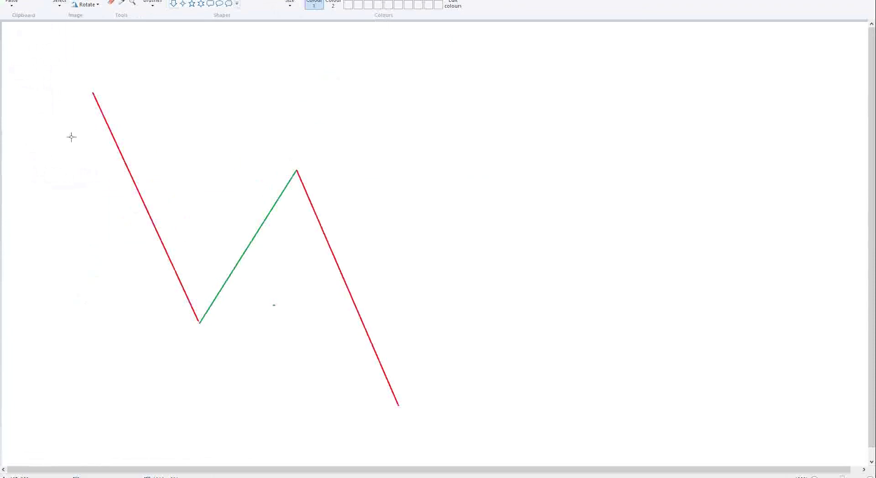
- Add red labels A above the starting point and B below the low point
{"action": "left_click", "coordinate": [132, 0]}
{"action": "left_click", "coordinate": [84, 77]}
{"action": "type", "text": "A"}
{"action": "left_click", "coordinate": [187, 339]}
{"action": "left_click", "coordinate": [187, 340]}
{"action": "type", "text": "B"}
{"action": "left_click", "coordinate": [289, 155]}
- Add red labels C at the peak and D at the final end, then bring up MetaTrader
{"action": "left_click", "coordinate": [290, 156]}
{"action": "type", "text": "C"}
{"action": "left_click", "coordinate": [395, 419]}
{"action": "left_click", "coordinate": [395, 418]}
{"action": "type", "text": "D"}
{"action": "left_click", "coordinate": [462, 350]}
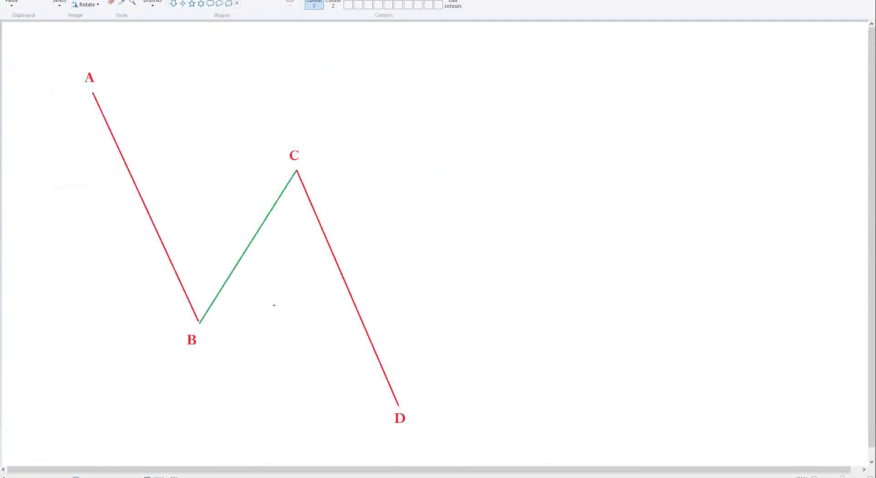
{"action": "left_click", "coordinate": [133, 477]}
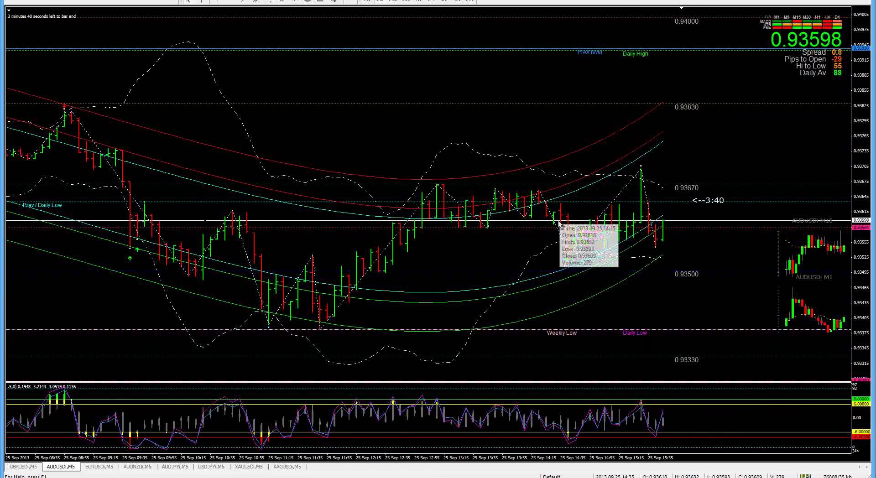
- Add a yellow text label 'a' on the AUDUSD chart
{"action": "right_click", "coordinate": [480, 122]}
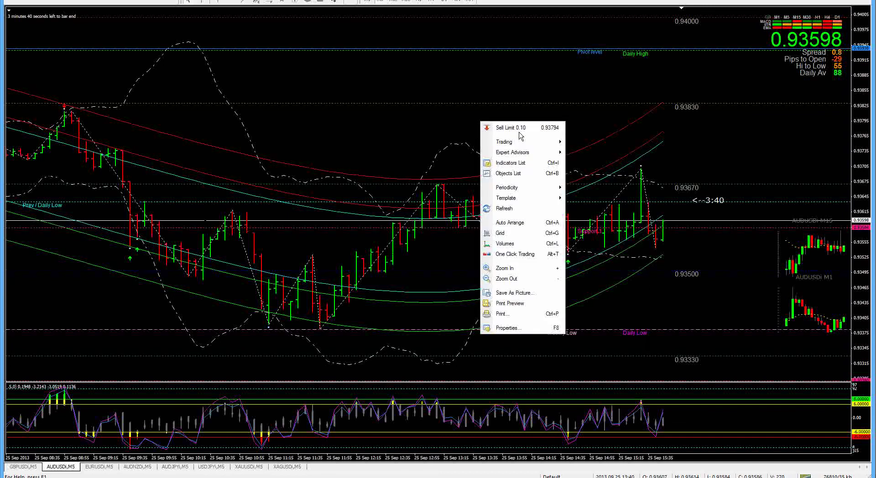
{"action": "left_click", "coordinate": [565, 121]}
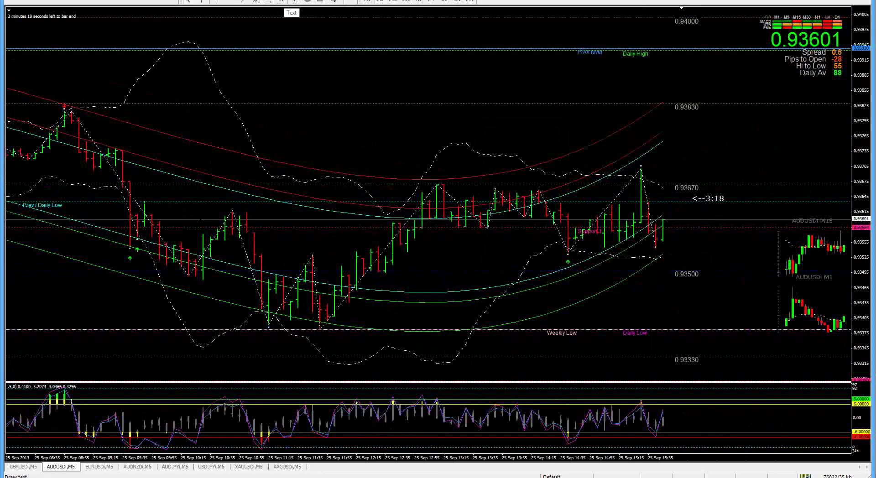
{"action": "left_click", "coordinate": [282, 1]}
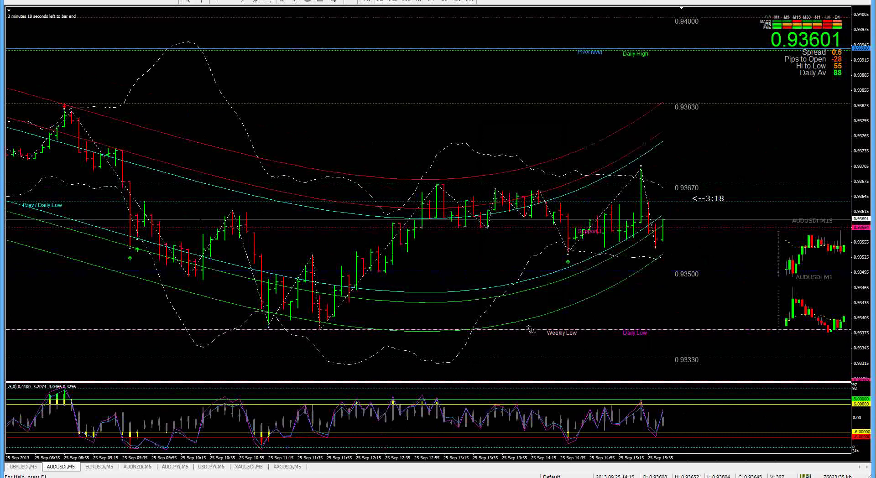
{"action": "left_click", "coordinate": [562, 273]}
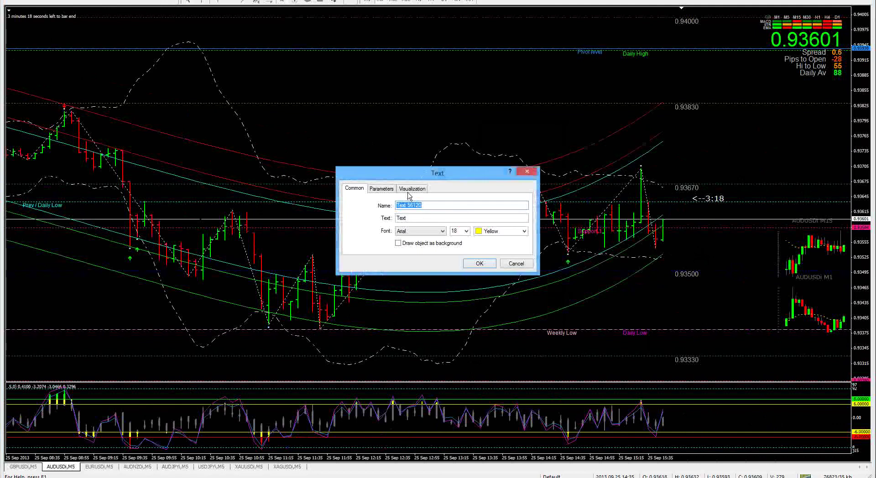
{"action": "key", "text": "Tab"}
{"action": "type", "text": "a"}
{"action": "left_click", "coordinate": [477, 265]}
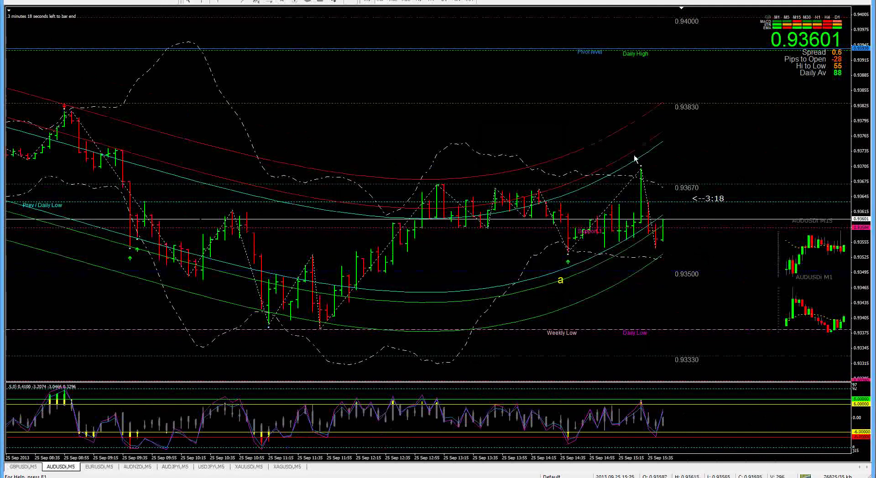
- Place a text label 'b' at the latest AUDUSD peak
{"action": "left_click", "coordinate": [292, 2]}
{"action": "left_click", "coordinate": [640, 149]}
{"action": "left_click", "coordinate": [863, 427]}
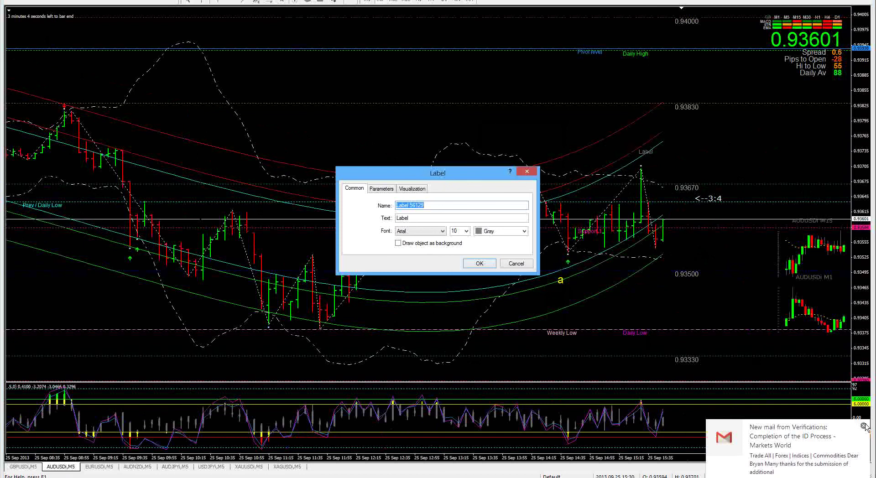
{"action": "double_click", "coordinate": [441, 218]}
{"action": "type", "text": "b"}
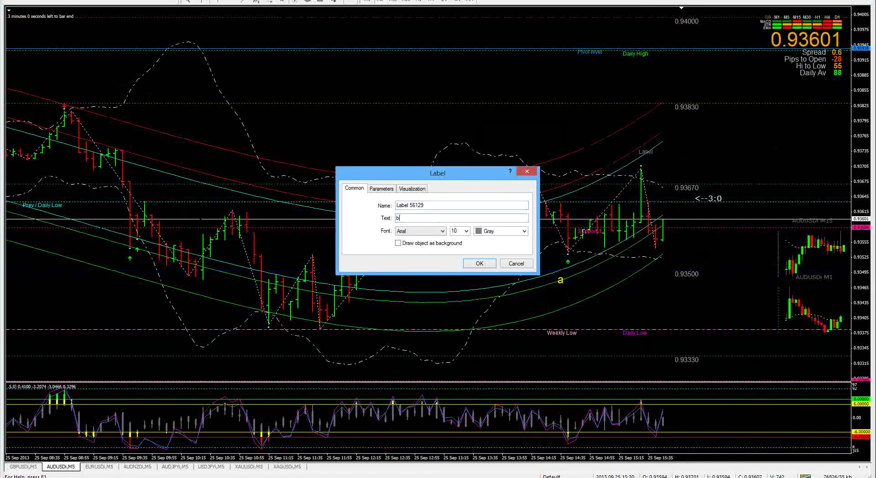
{"action": "left_click", "coordinate": [480, 263]}
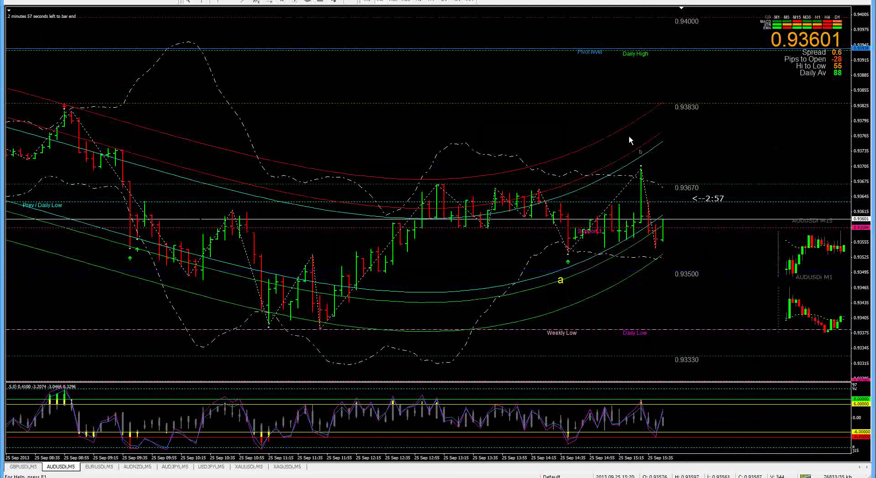
{"action": "double_click", "coordinate": [643, 155]}
{"action": "right_click", "coordinate": [643, 155]}
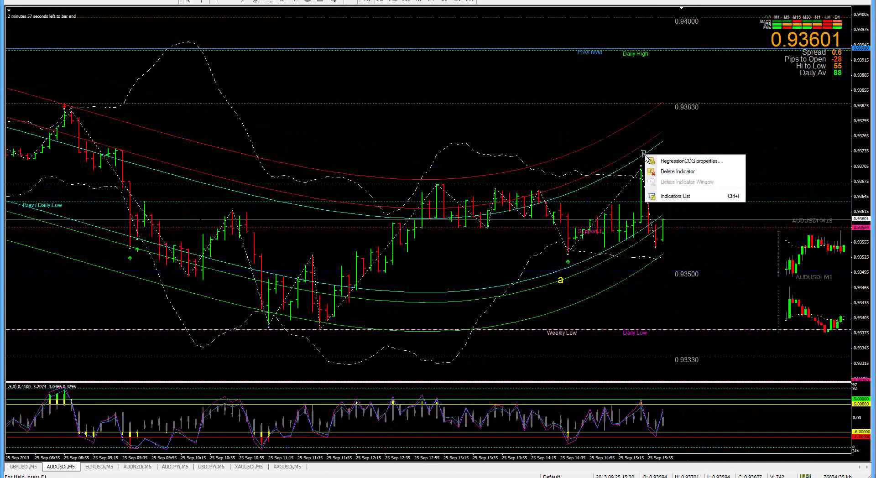
{"action": "left_click", "coordinate": [644, 156]}
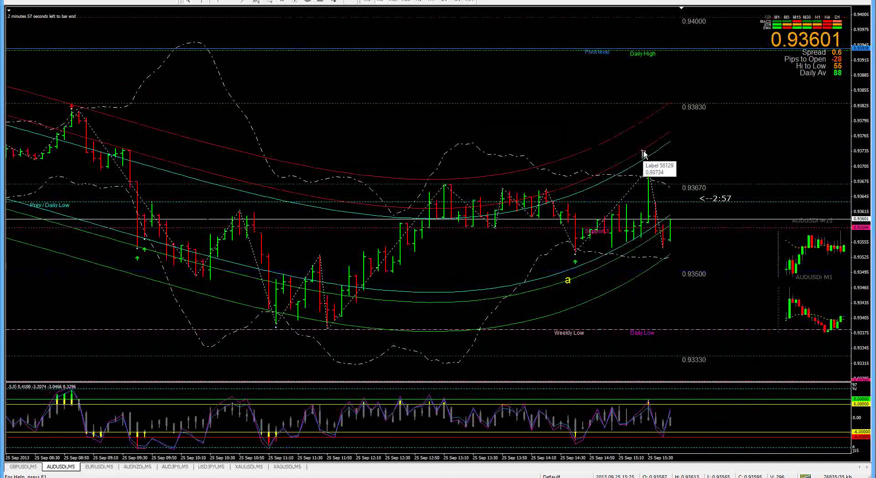
{"action": "key", "text": "Delete"}
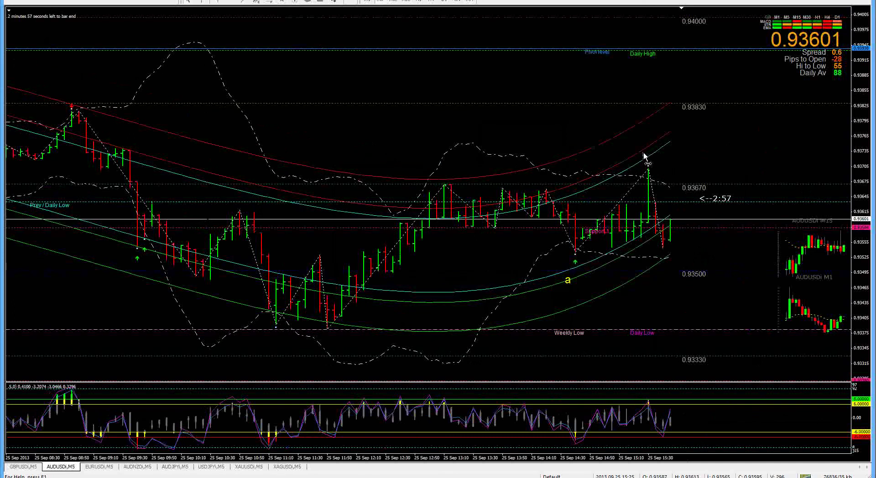
- Set the b label's font size to 20 and its colour to Yellow
{"action": "right_click", "coordinate": [643, 156]}
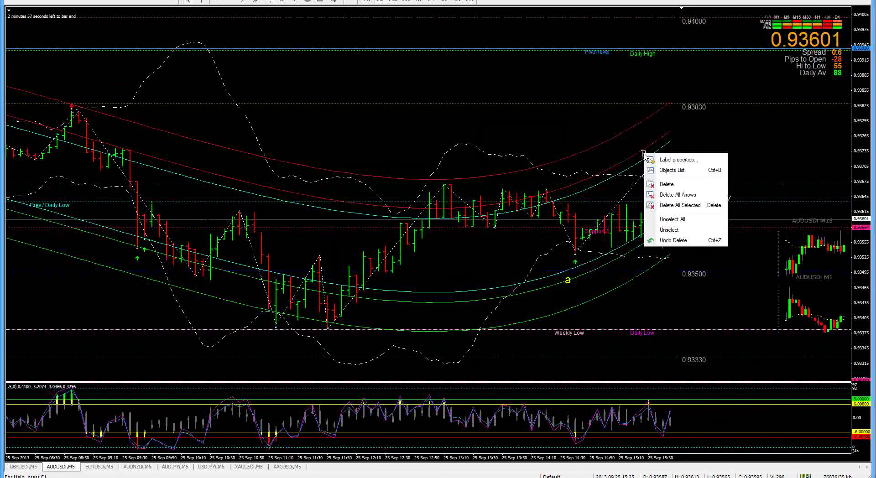
{"action": "left_click", "coordinate": [678, 161]}
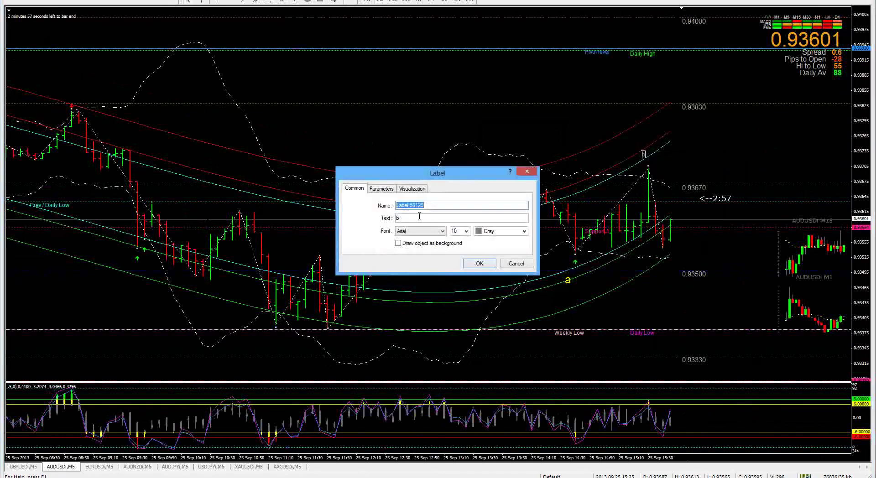
{"action": "key", "text": "Tab"}
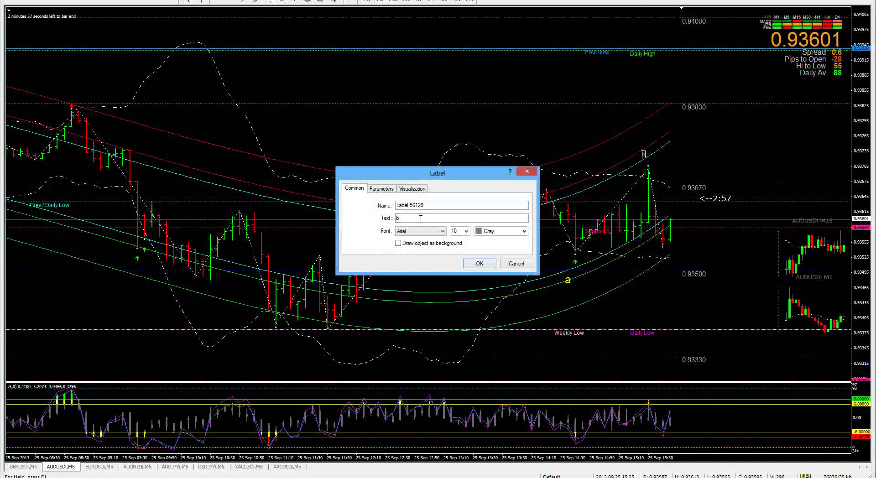
{"action": "left_click", "coordinate": [467, 231]}
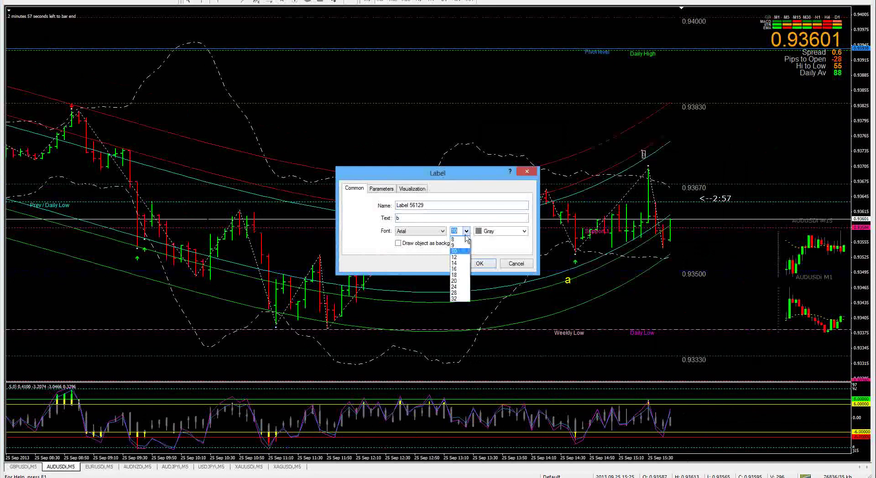
{"action": "left_click", "coordinate": [456, 281]}
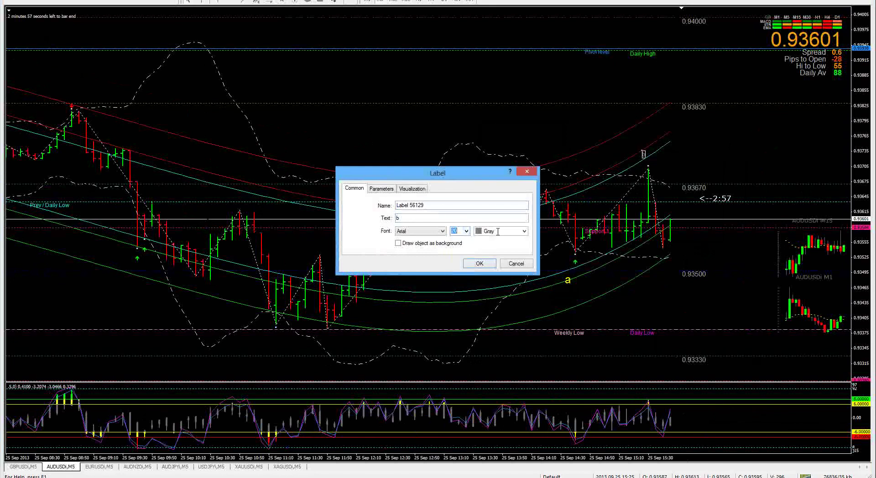
{"action": "left_click", "coordinate": [523, 233]}
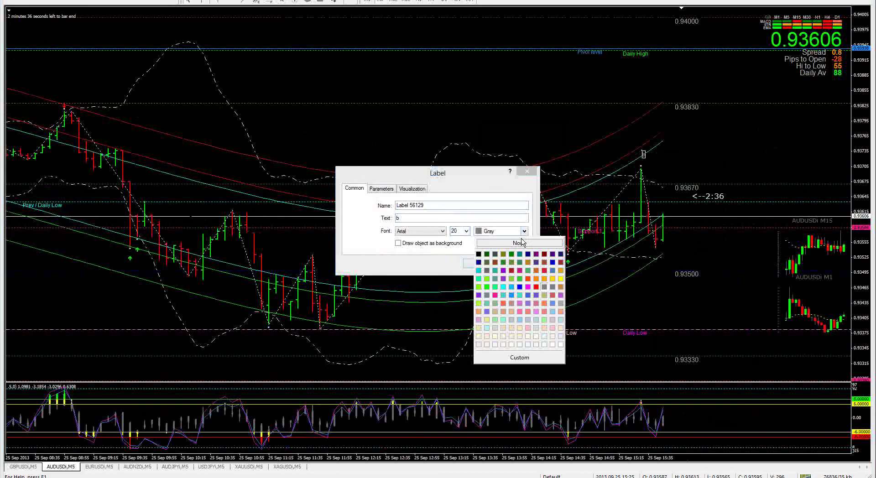
{"action": "left_click", "coordinate": [561, 279]}
{"action": "left_click", "coordinate": [480, 263]}
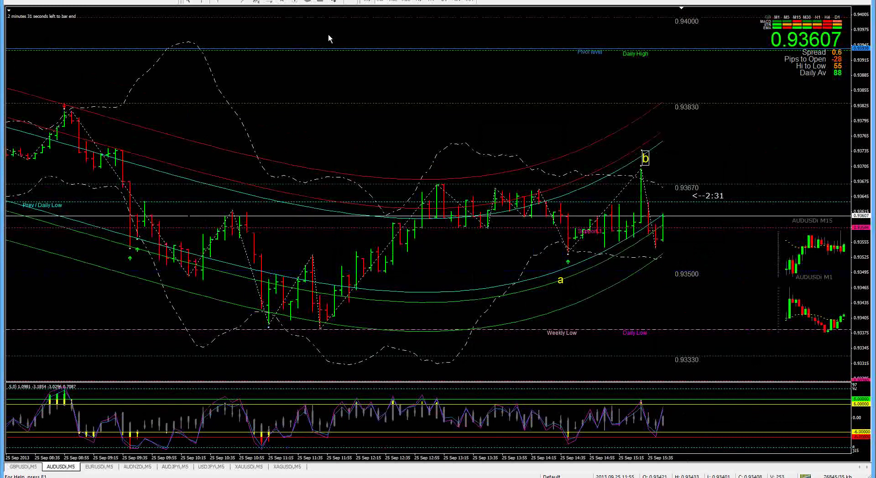
- Align 'b' on the peak bar, label the dip 'c', and draw a trend line rising from it
{"action": "left_click_drag", "start_coordinate": [643, 152], "coordinate": [655, 170]}
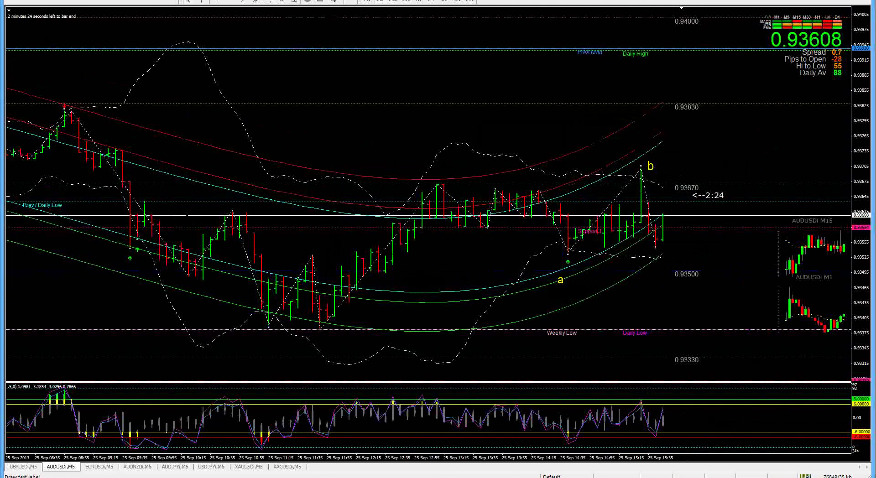
{"action": "left_click", "coordinate": [663, 268]}
{"action": "left_click", "coordinate": [418, 218]}
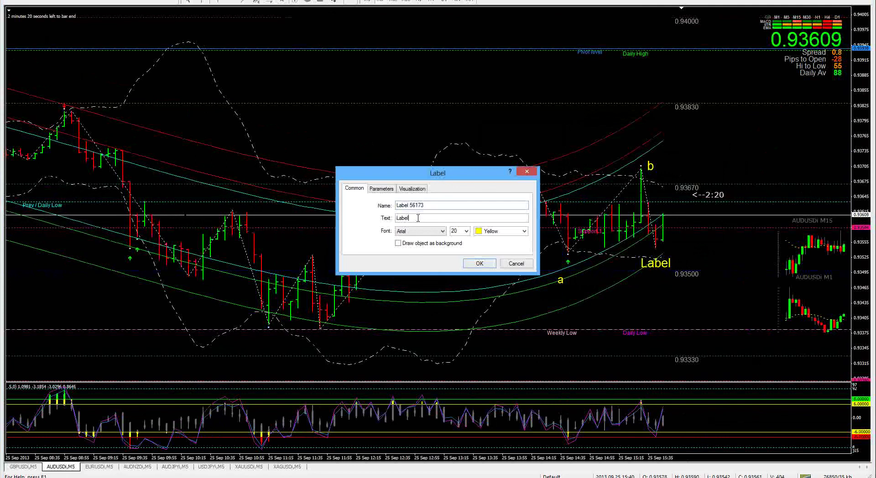
{"action": "left_click_drag", "start_coordinate": [419, 220], "coordinate": [376, 222]}
{"action": "type", "text": "c"}
{"action": "left_click", "coordinate": [479, 263]}
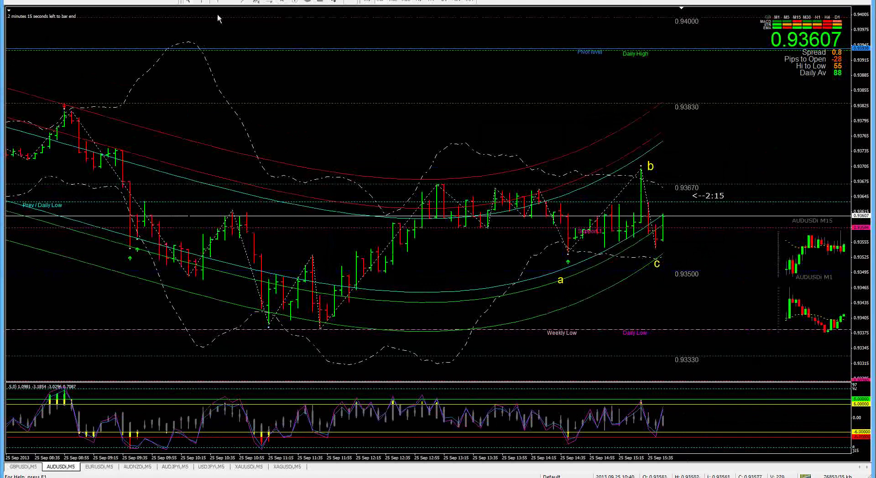
{"action": "left_click", "coordinate": [243, 2]}
{"action": "left_click_drag", "start_coordinate": [654, 248], "coordinate": [722, 135]}
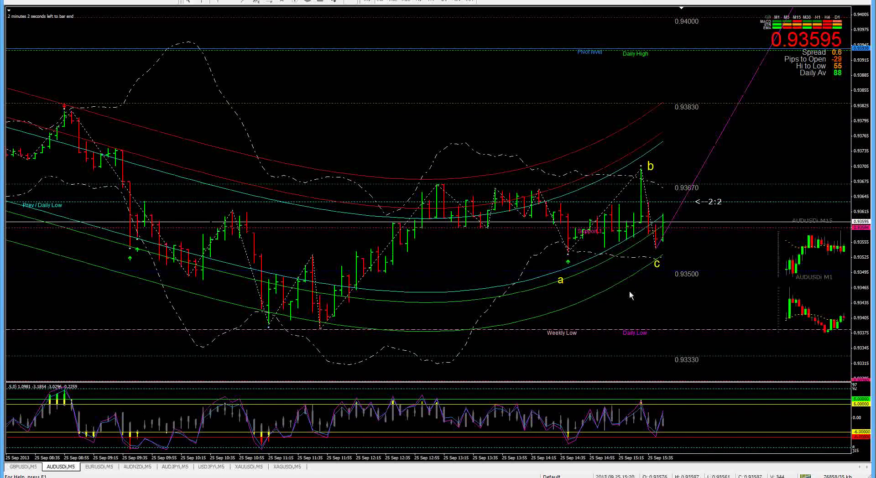
- Switch to the EURUSD chart and label the swing high 'a'
{"action": "key", "text": "ctrl+Tab"}
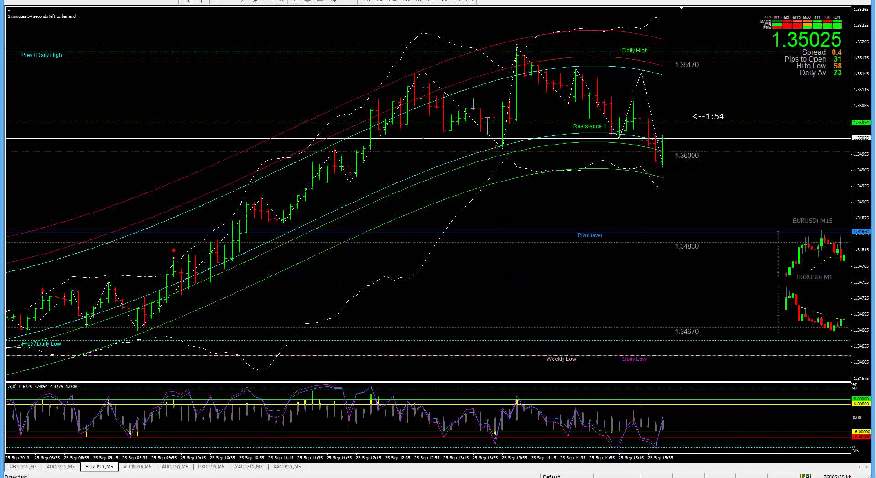
{"action": "left_click", "coordinate": [574, 53]}
{"action": "double_click", "coordinate": [419, 220]}
{"action": "type", "text": "a"}
{"action": "left_click", "coordinate": [479, 264]}
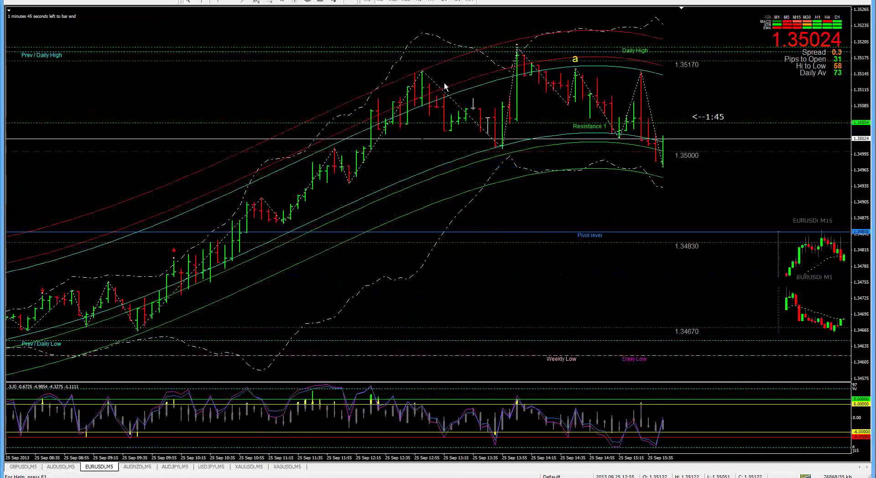
- Label the following EURUSD swing low 'b'
{"action": "left_click", "coordinate": [282, 2]}
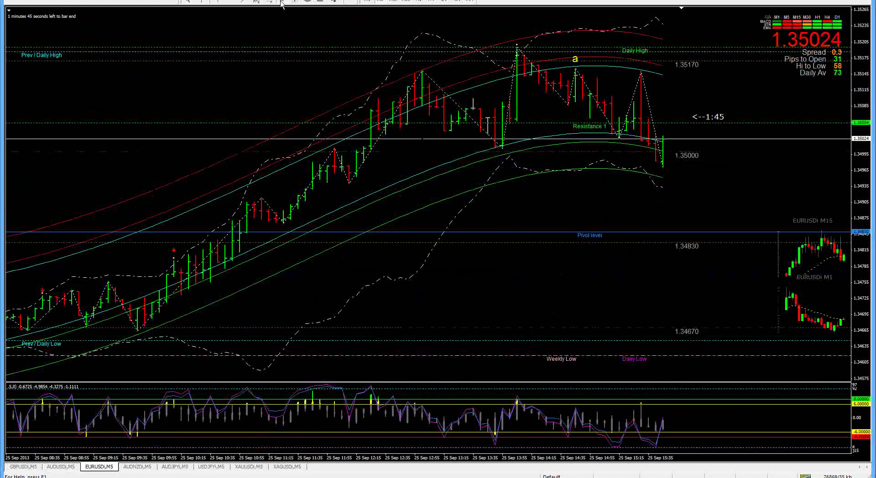
{"action": "left_click", "coordinate": [619, 159]}
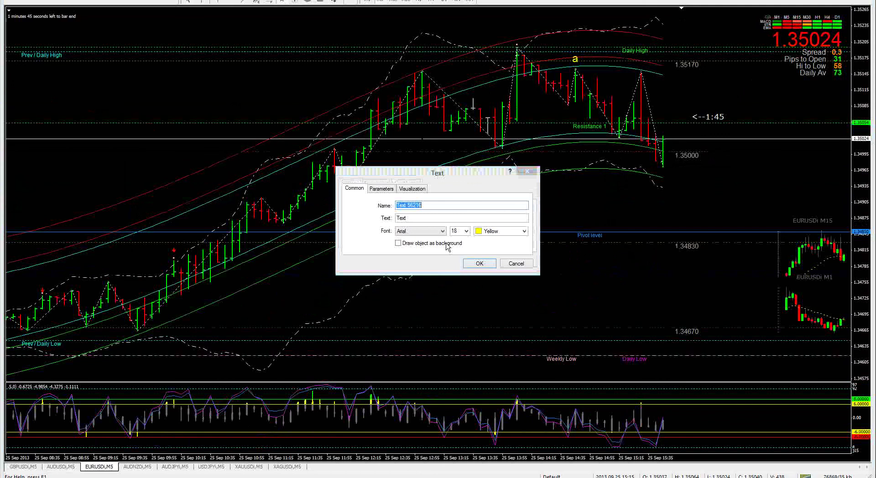
{"action": "key", "text": "Tab"}
{"action": "type", "text": "b"}
{"action": "left_click", "coordinate": [477, 263]}
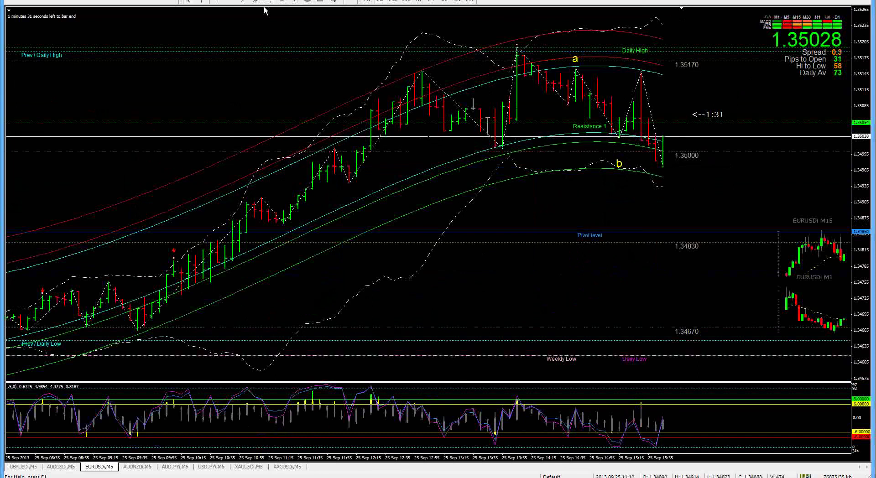
- Draw a horizontal line at 1.35154 and label the latest EURUSD peak 'c'
{"action": "left_click", "coordinate": [230, 1]}
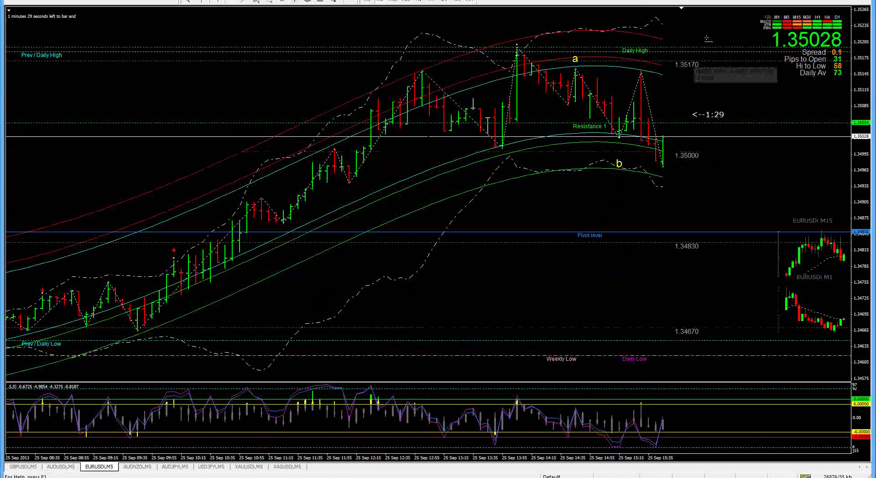
{"action": "left_click_drag", "start_coordinate": [717, 47], "coordinate": [720, 69]}
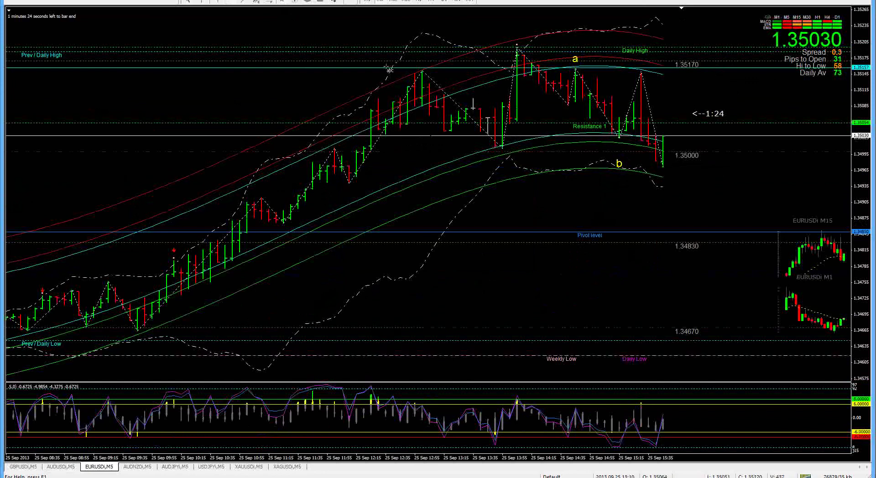
{"action": "left_click", "coordinate": [640, 56]}
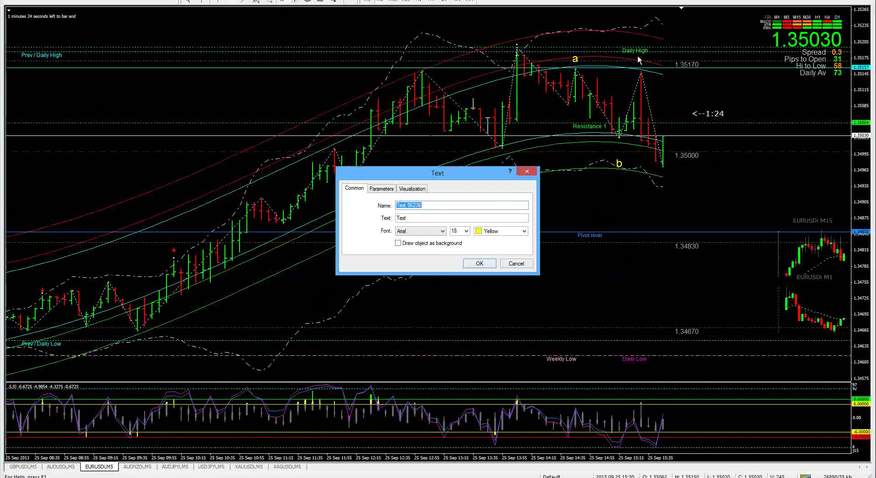
{"action": "double_click", "coordinate": [418, 220]}
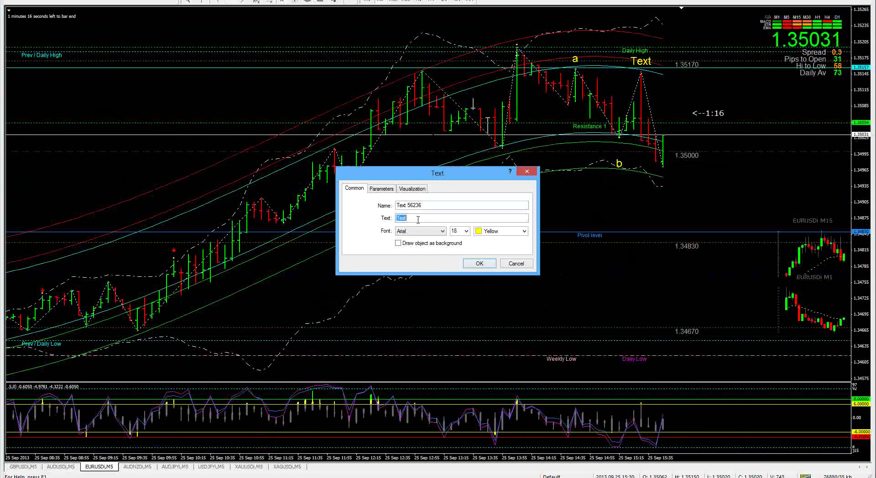
{"action": "type", "text": "c"}
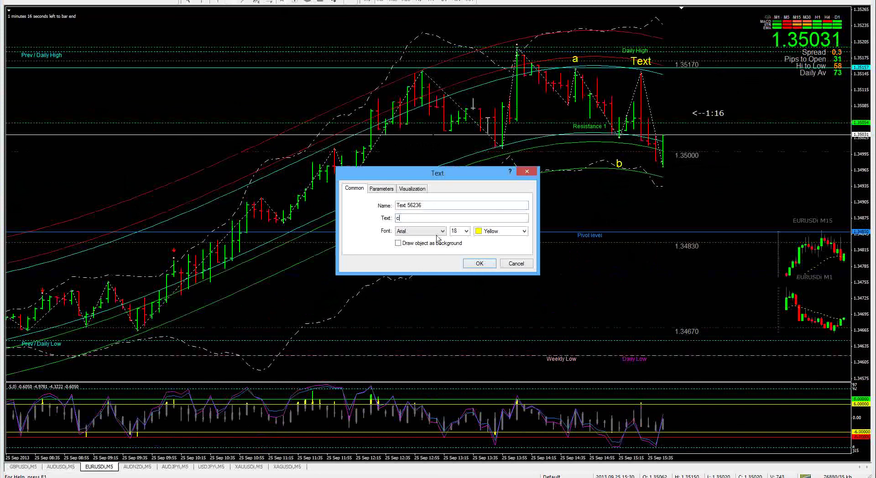
{"action": "left_click", "coordinate": [480, 265]}
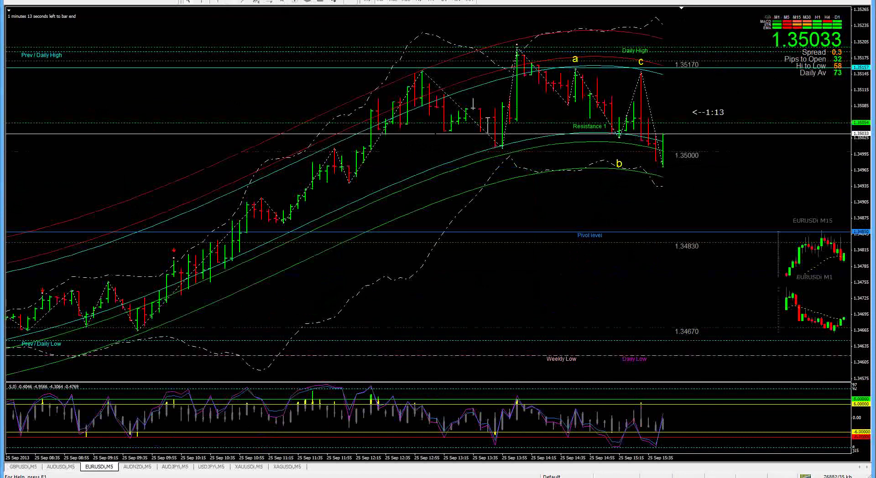
- Label the final EURUSD low 'd'
{"action": "left_click", "coordinate": [285, 4]}
{"action": "left_click", "coordinate": [655, 179]}
{"action": "key", "text": "Tab"}
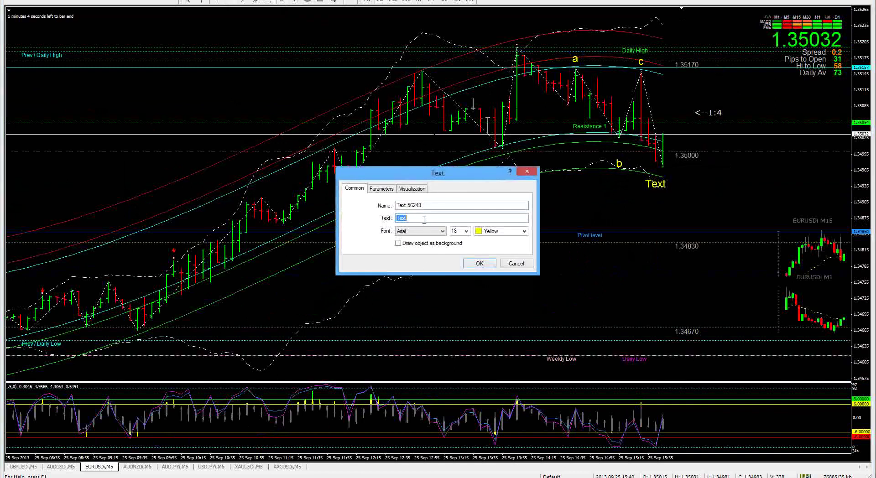
{"action": "type", "text": "d"}
{"action": "left_click", "coordinate": [485, 263]}
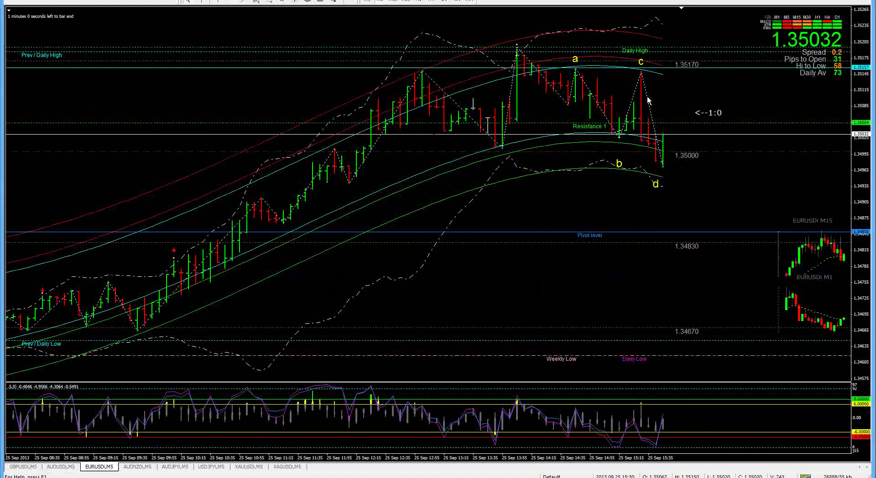
- Shift the EURUSD chart slightly to earlier bars and move to the AUDNZD M5 chart
{"action": "mouse_move", "coordinate": [574, 77]}
{"action": "mouse_move", "coordinate": [615, 138]}
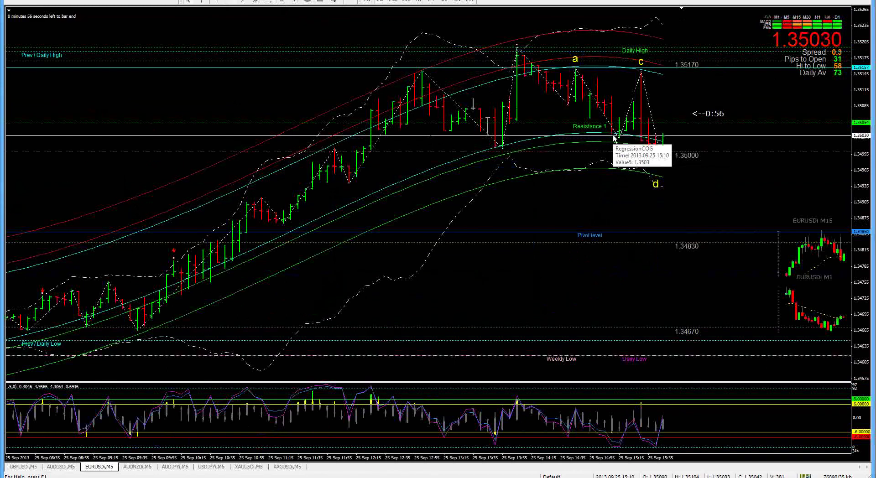
{"action": "mouse_move", "coordinate": [641, 70]}
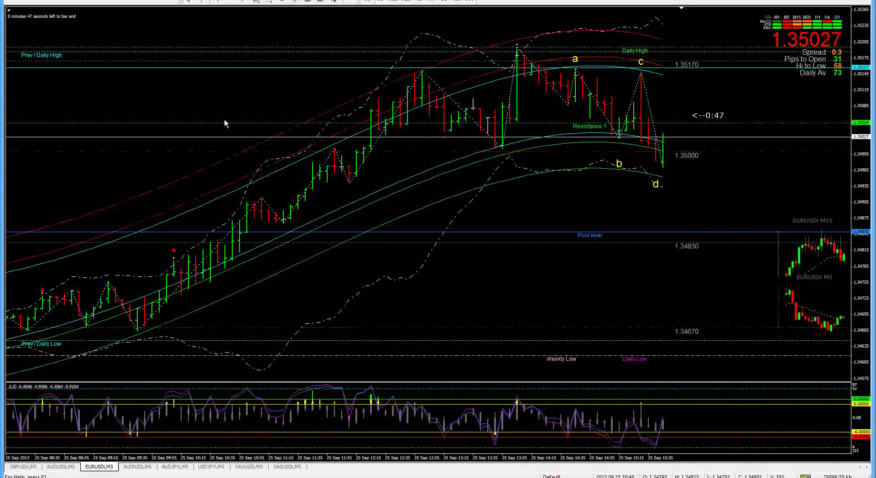
{"action": "left_click_drag", "start_coordinate": [228, 119], "coordinate": [236, 105]}
{"action": "key", "text": "ctrl+Tab"}
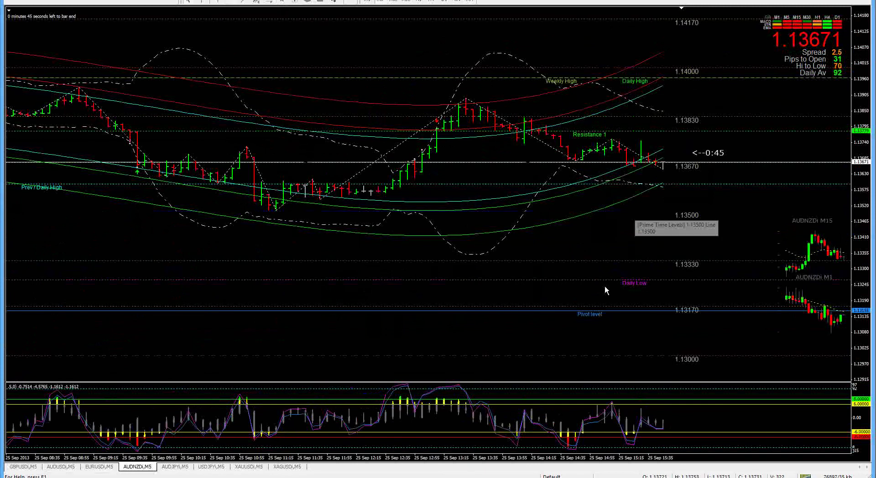
- Stretch the AUDNZD price scale vertically and discard the text label that was started
{"action": "left_click_drag", "start_coordinate": [858, 221], "coordinate": [393, 140]}
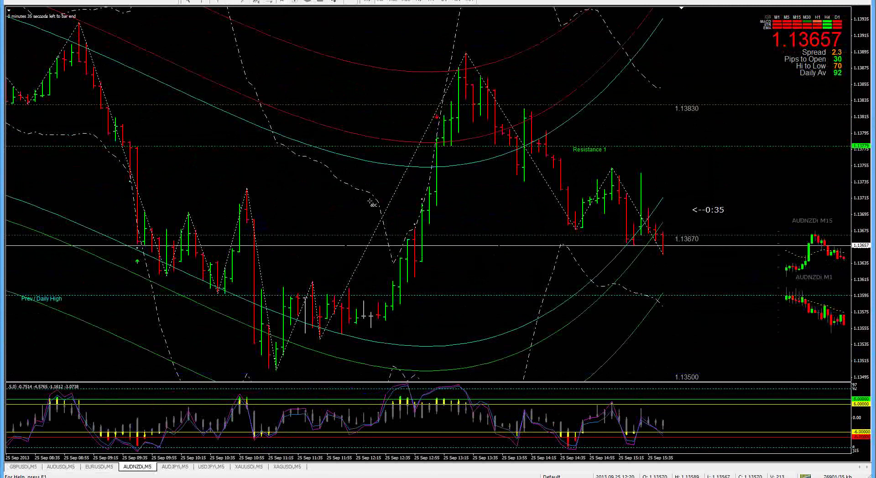
{"action": "left_click", "coordinate": [573, 238]}
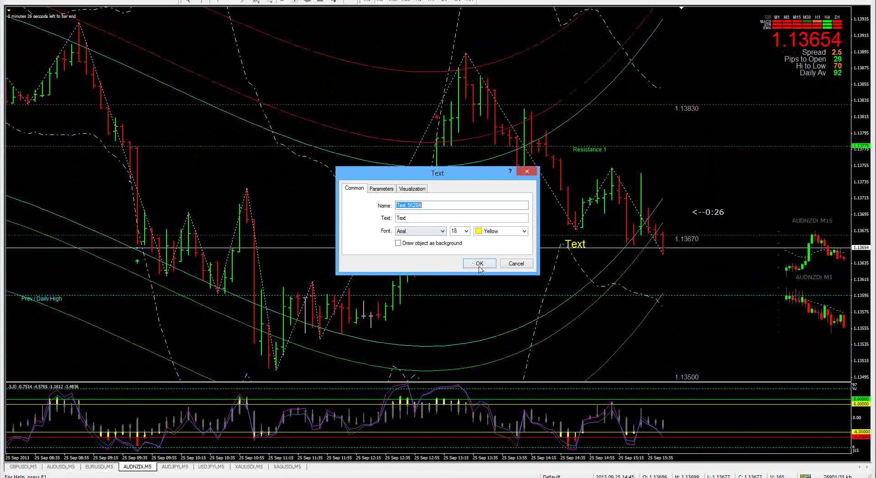
{"action": "left_click", "coordinate": [516, 264]}
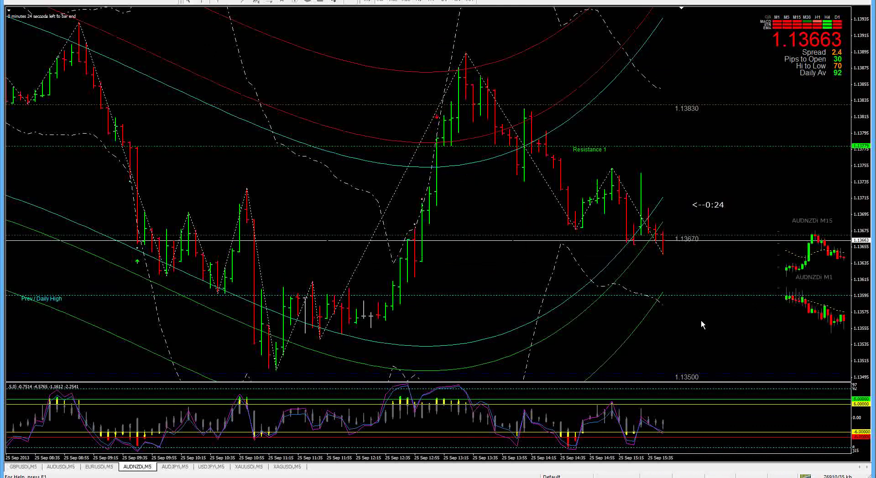
- Label the AUDNZD swing high 'a' with the Text tool
{"action": "left_click", "coordinate": [283, 2]}
{"action": "left_click", "coordinate": [466, 44]}
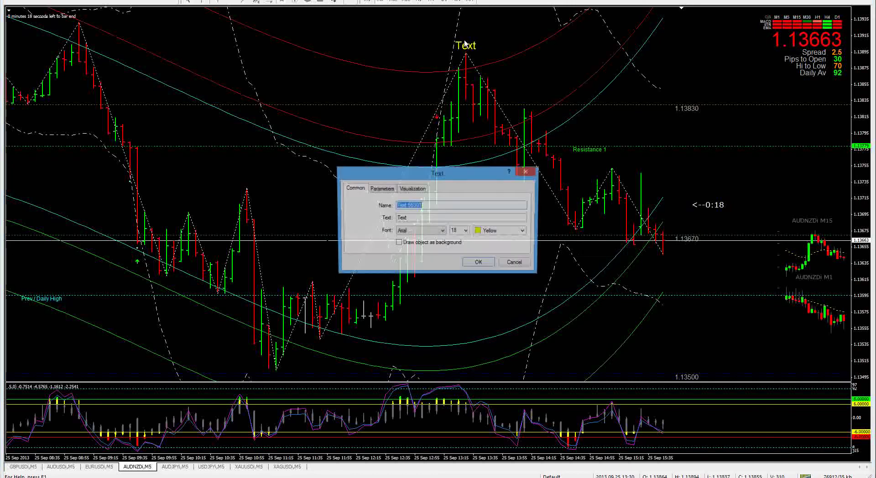
{"action": "double_click", "coordinate": [420, 219]}
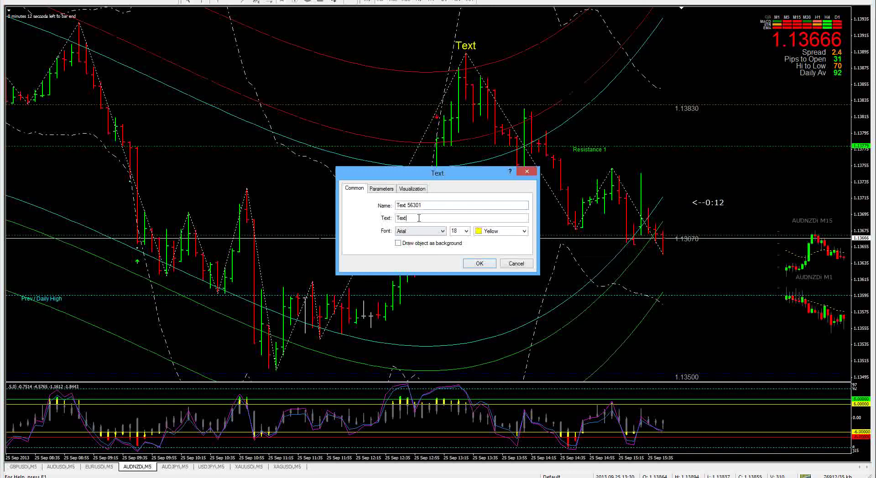
{"action": "left_click", "coordinate": [478, 264]}
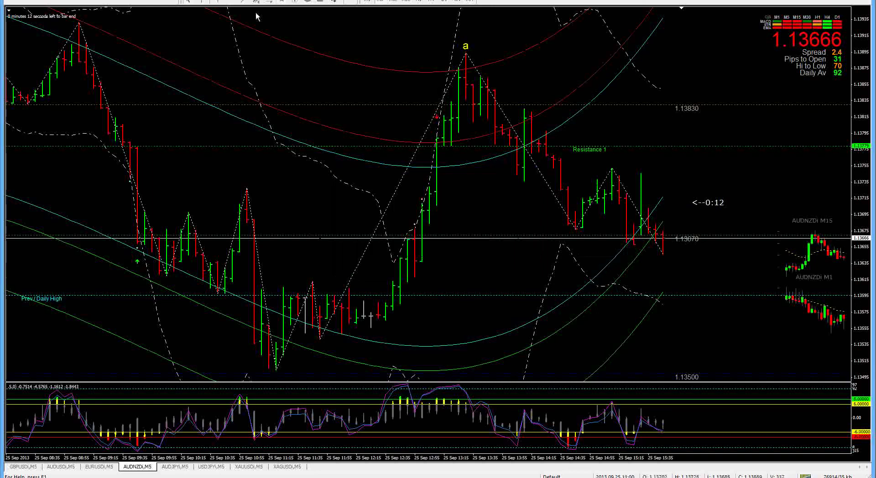
- Add the label 'b' below the next swing low
{"action": "left_click", "coordinate": [284, 2]}
{"action": "left_click", "coordinate": [571, 245]}
{"action": "left_click", "coordinate": [418, 218]}
{"action": "left_click_drag", "start_coordinate": [418, 218], "coordinate": [388, 217]}
{"action": "type", "text": "b"}
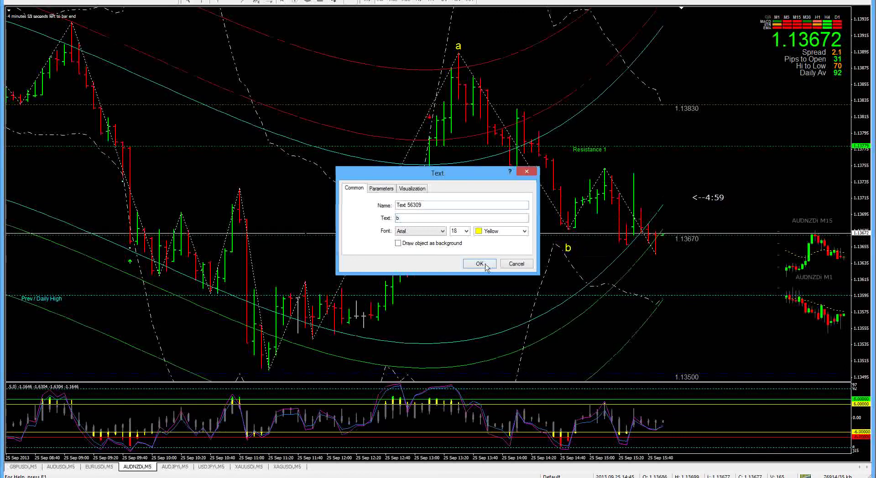
- Add the label 'c' above the following swing high, then switch to the AUDJPY chart
{"action": "left_click", "coordinate": [283, 1]}
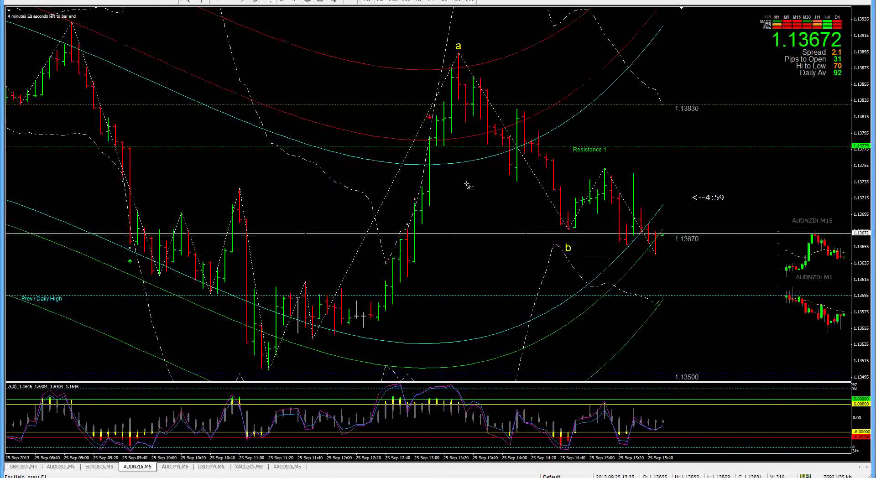
{"action": "left_click", "coordinate": [599, 162]}
{"action": "double_click", "coordinate": [425, 219]}
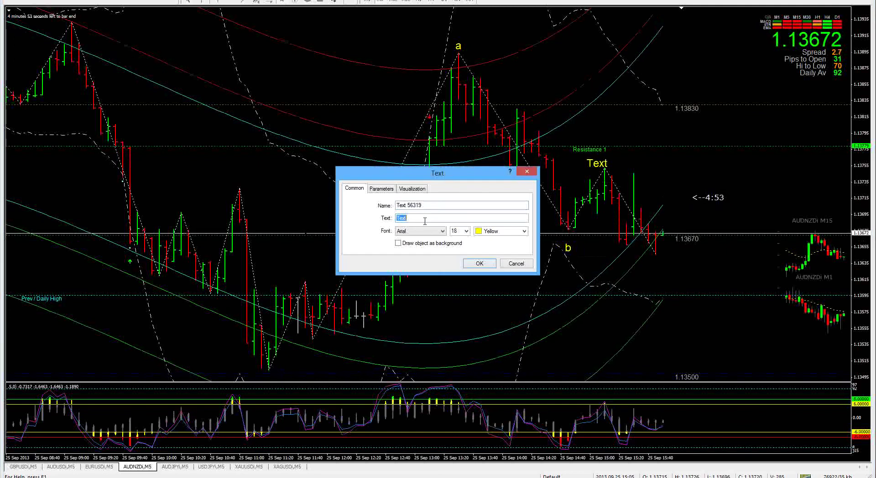
{"action": "type", "text": "c"}
{"action": "left_click", "coordinate": [479, 264]}
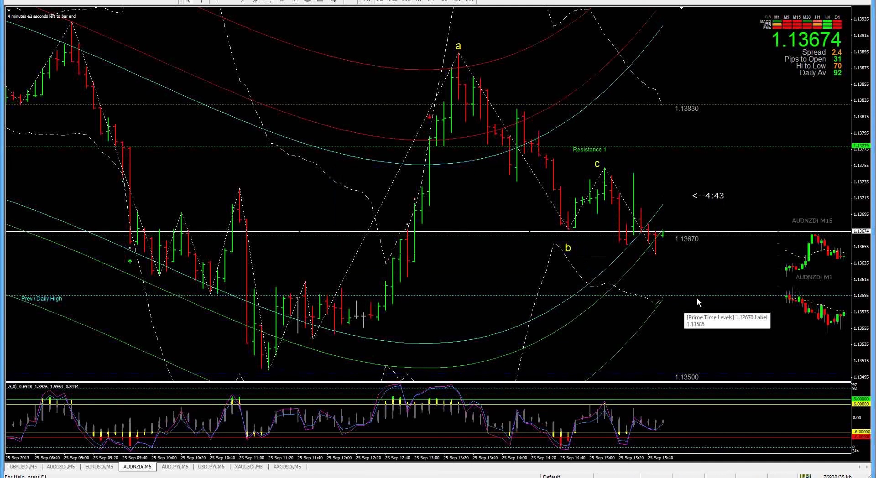
{"action": "key", "text": "ctrl+Tab"}
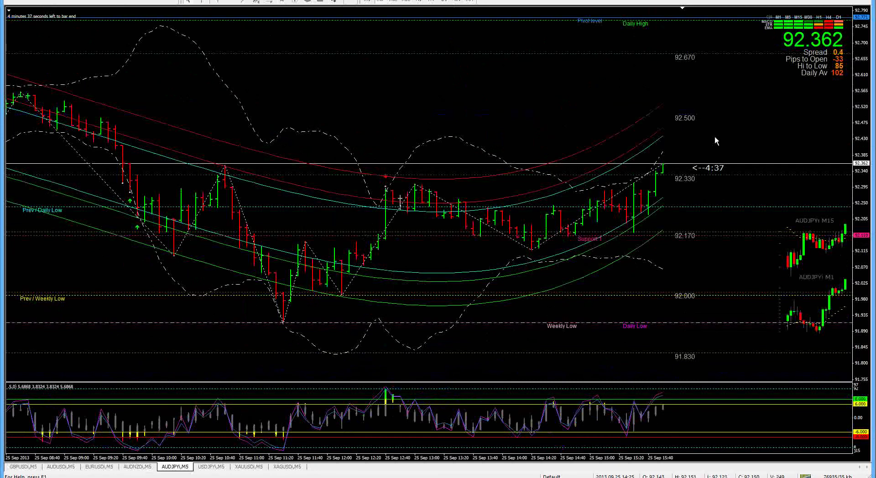
- Switch to the USDJPY 5-minute chart and pick the Text tool
{"action": "key", "text": "ctrl+Tab"}
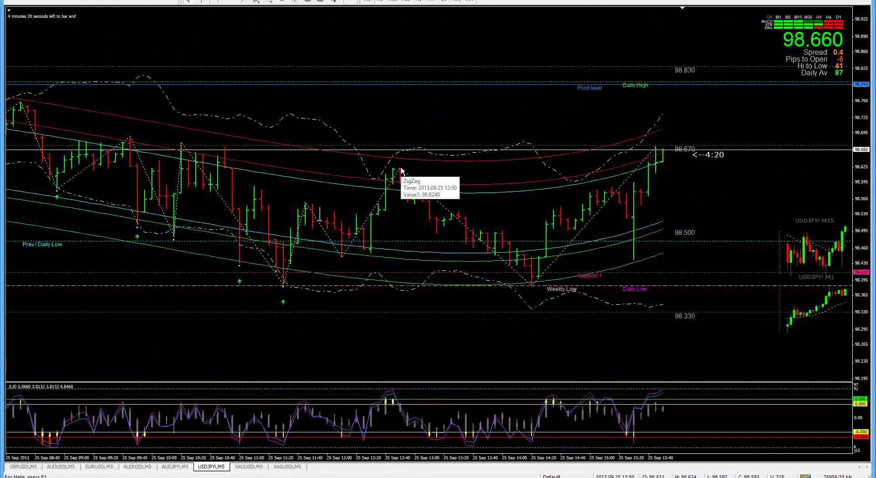
{"action": "left_click", "coordinate": [294, 1]}
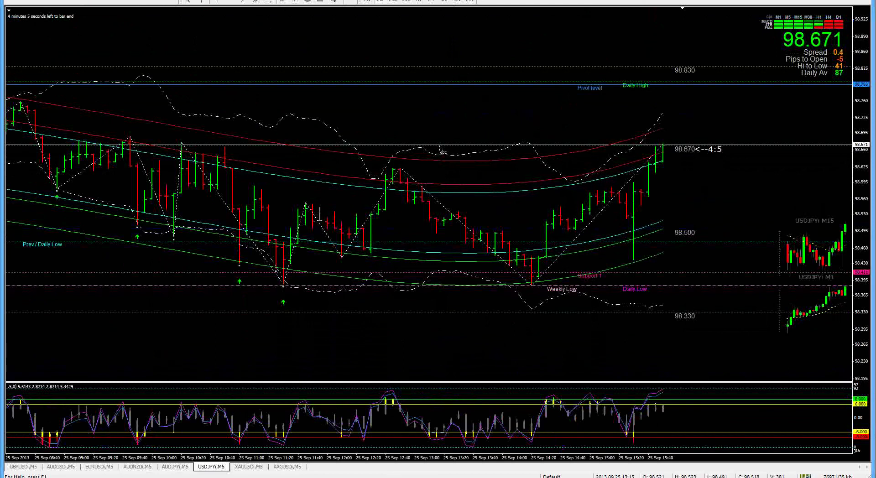
- Cancel the text label placed on the USDJPY chart, leaving it unlabelled
{"action": "left_click", "coordinate": [475, 42]}
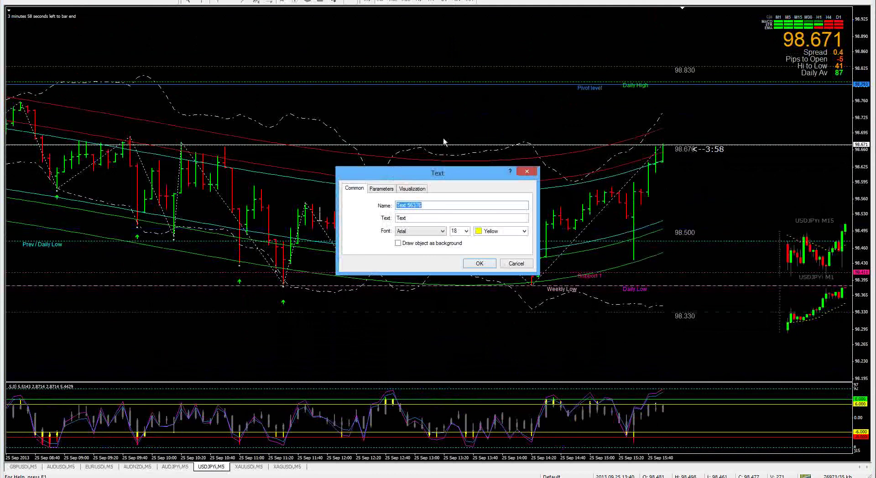
{"action": "left_click", "coordinate": [524, 264]}
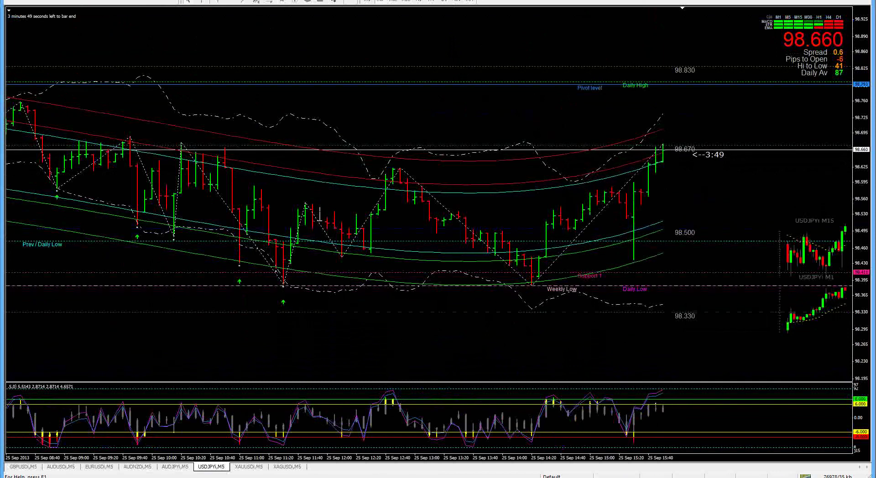
{"action": "mouse_move", "coordinate": [218, 477]}
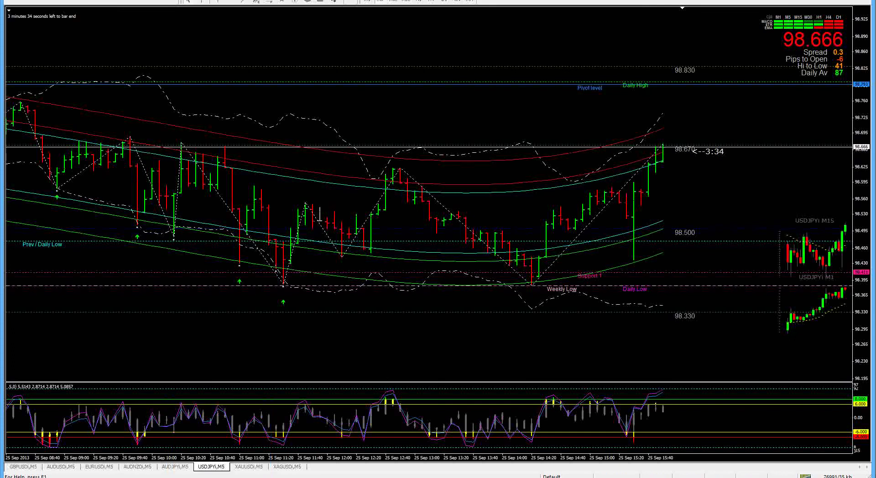
{"action": "key", "text": "ctrl+n"}
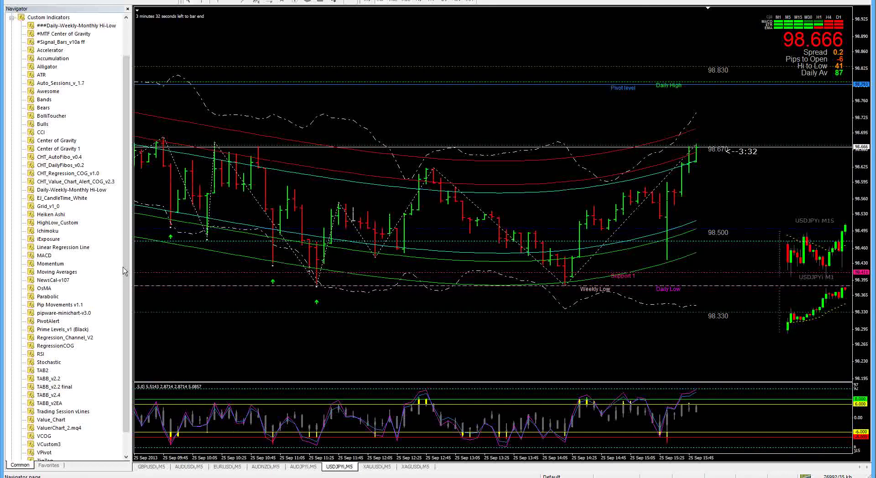
{"action": "left_click_drag", "start_coordinate": [127, 268], "coordinate": [127, 292]}
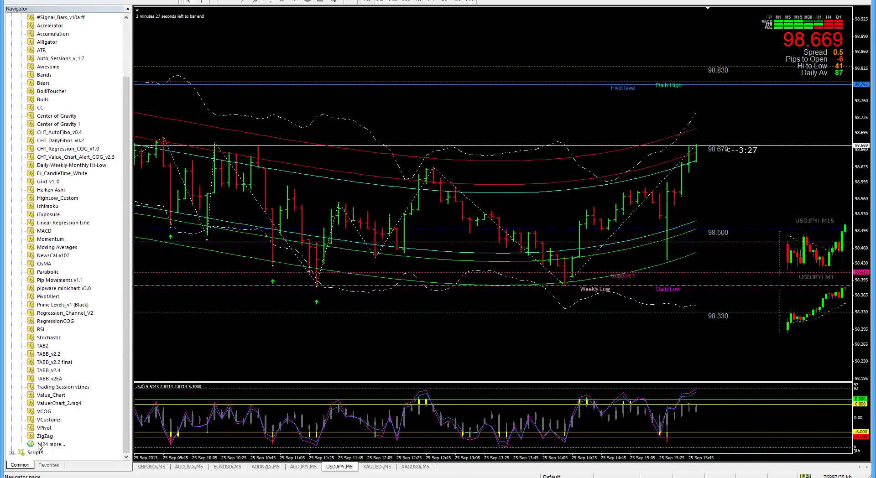
{"action": "left_click_drag", "start_coordinate": [42, 437], "coordinate": [537, 113]}
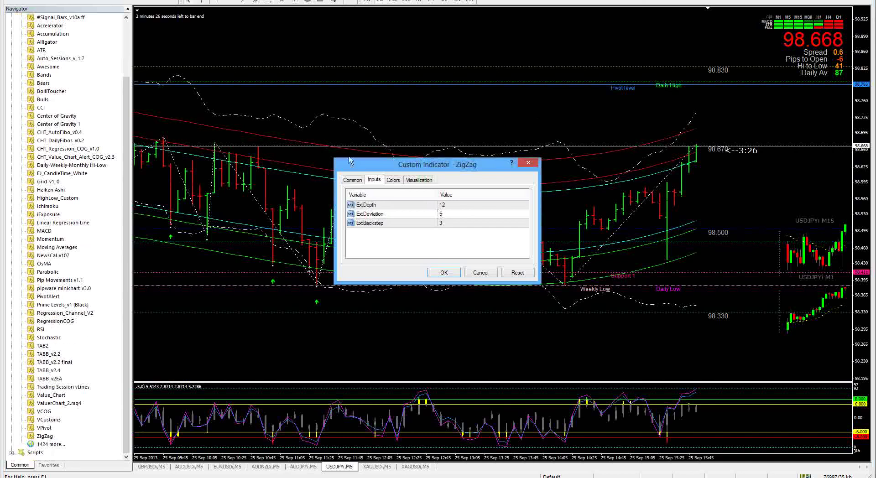
{"action": "left_click", "coordinate": [455, 205]}
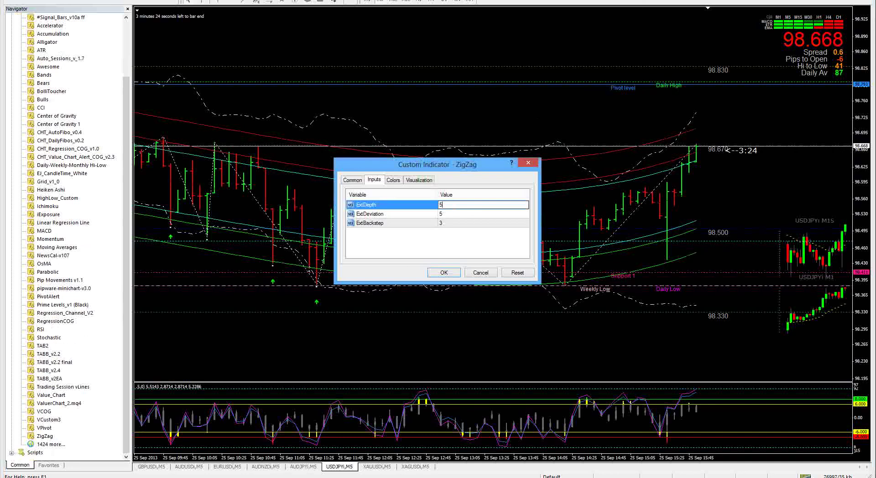
{"action": "type", "text": "5"}
{"action": "left_click", "coordinate": [456, 215]}
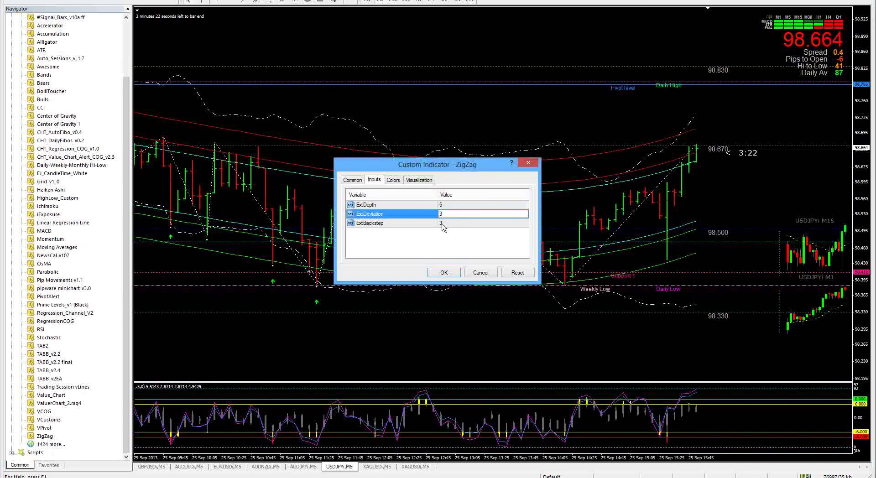
{"action": "left_click", "coordinate": [456, 223]}
{"action": "type", "text": "1"}
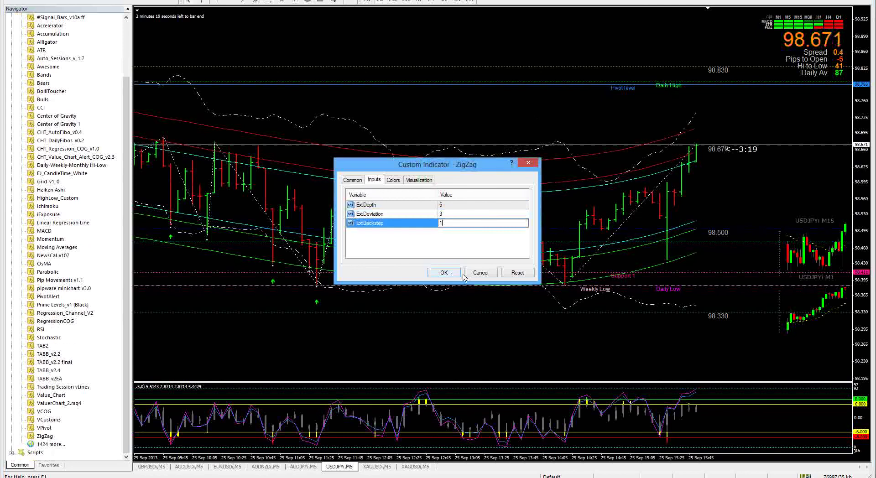
{"action": "key", "text": "Return"}
{"action": "left_click", "coordinate": [481, 274]}
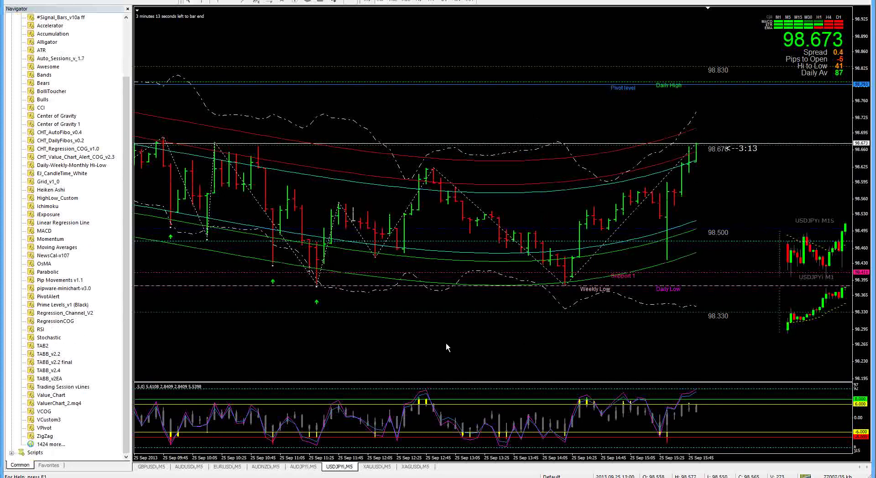
{"action": "left_click", "coordinate": [128, 9]}
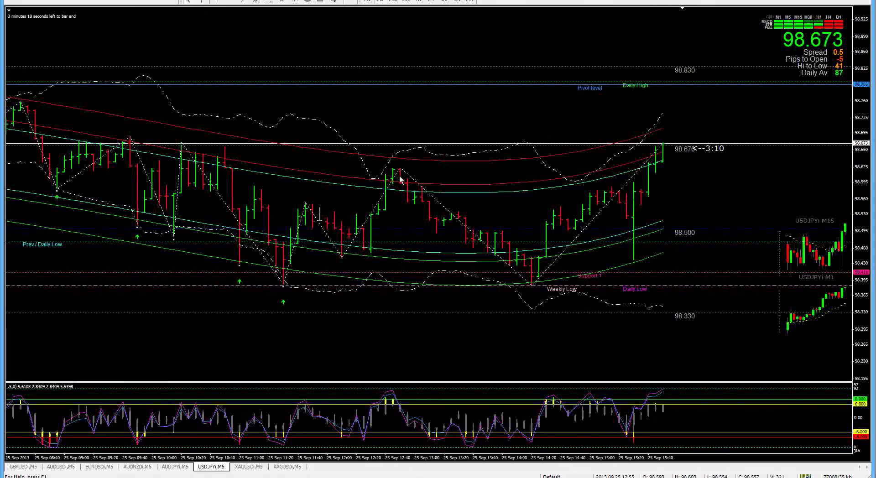